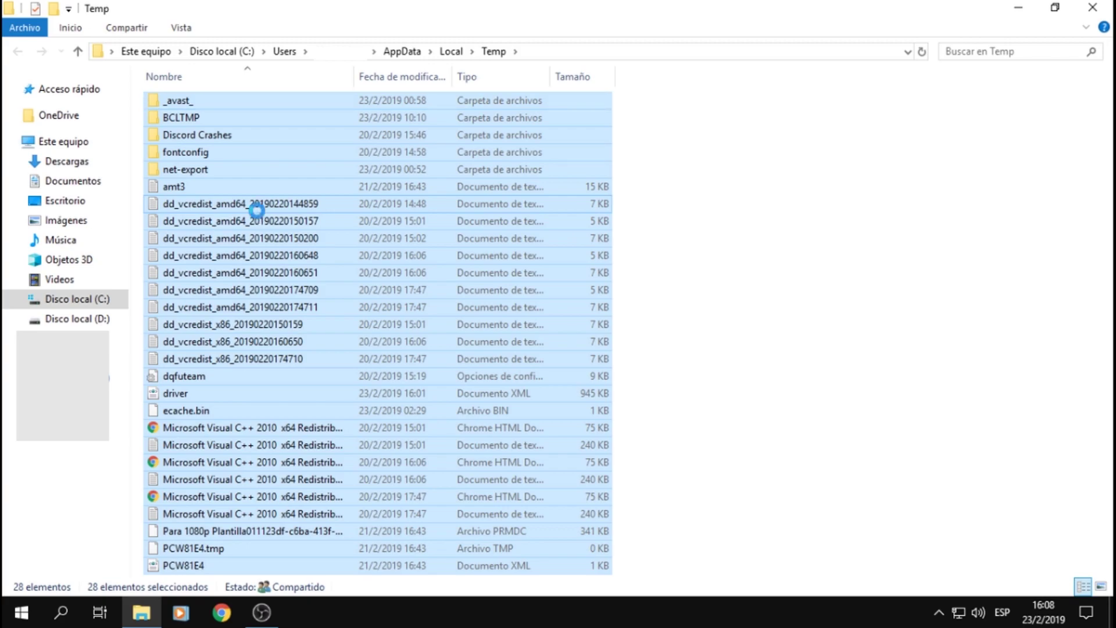
- Delete all the selected files and folders in the AppData Local Temp folder
{"action": "left_click", "coordinate": [309, 524]}
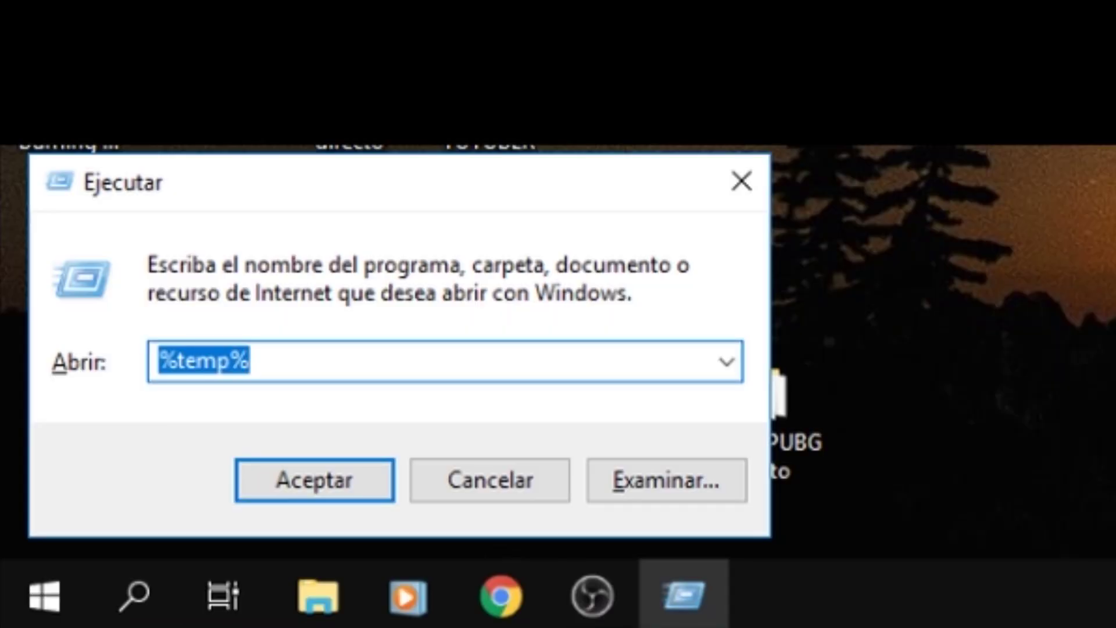
- Run "Temp" in place of %temp% to open the Windows Temp folder
{"action": "left_click", "coordinate": [103, 510]}
{"action": "key", "text": "BackSpace"}
{"action": "key", "text": "BackSpace"}
{"action": "key", "text": "BackSpace"}
{"action": "key", "text": "BackSpace"}
{"action": "key", "text": "BackSpace"}
{"action": "key", "text": "BackSpace"}
{"action": "type", "text": "Temp"}
{"action": "key", "text": "Return"}
- Select every file and folder in the Windows Temp folder and delete them
{"action": "left_click_drag", "start_coordinate": [465, 336], "coordinate": [201, 78]}
{"action": "right_click", "coordinate": [194, 102]}
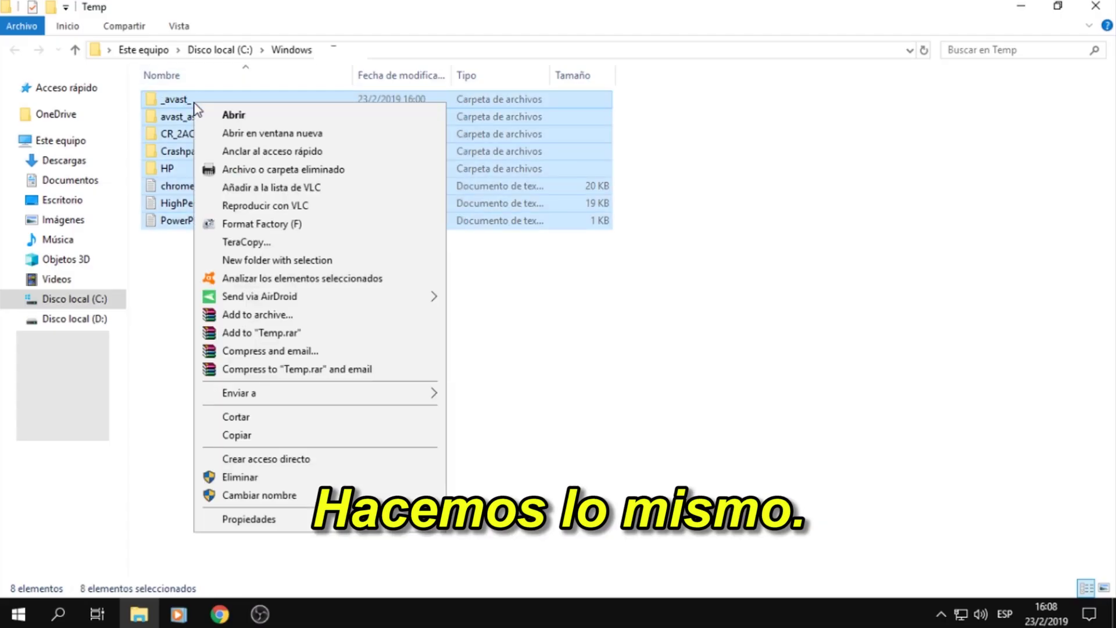
{"action": "left_click", "coordinate": [247, 478]}
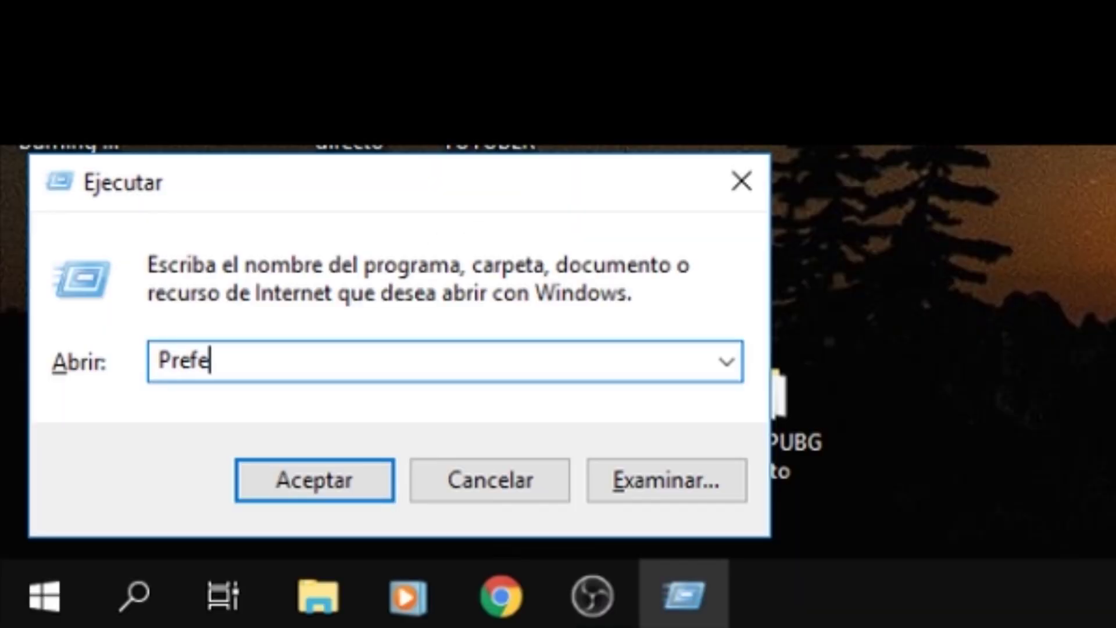
- Run "Prefetch" to open the Windows Prefetch folder
{"action": "type", "text": "tv"}
{"action": "type", "text": "h"}
{"action": "key", "text": "Return"}
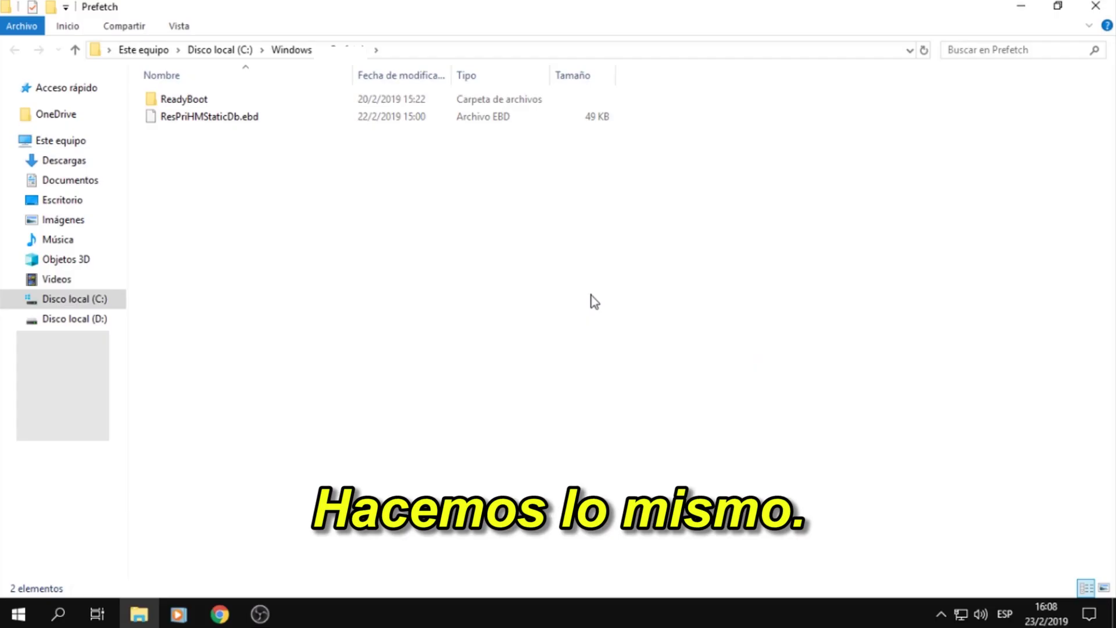
- Select the ReadyBoot folder and the ResPriHMStaticDb.ebd file in Prefetch and delete both
{"action": "left_click_drag", "start_coordinate": [586, 294], "coordinate": [215, 101]}
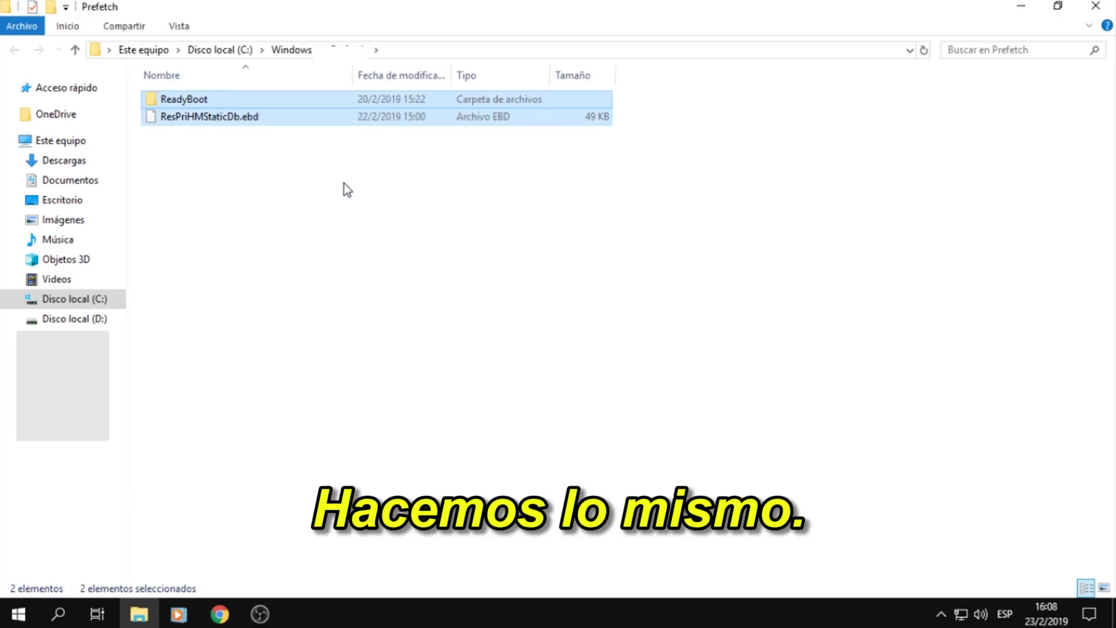
{"action": "right_click", "coordinate": [310, 122]}
{"action": "left_click", "coordinate": [448, 430]}
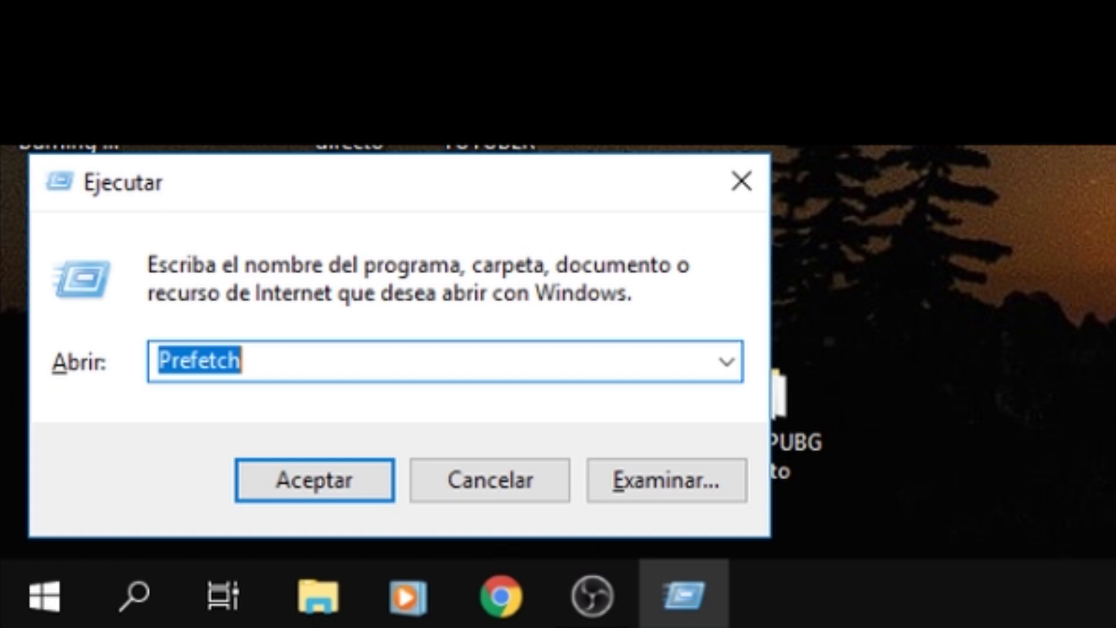
- Run msconfig and set the boot wait time (Tiempo de espera) to 3 seconds
{"action": "type", "text": "msconfig"}
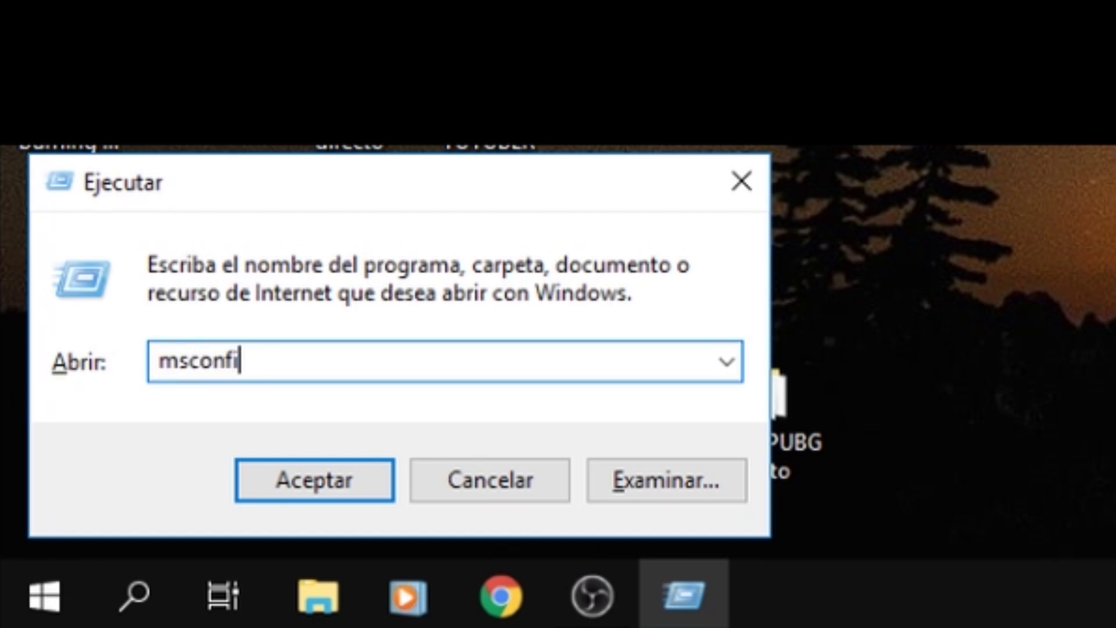
{"action": "key", "text": "Return"}
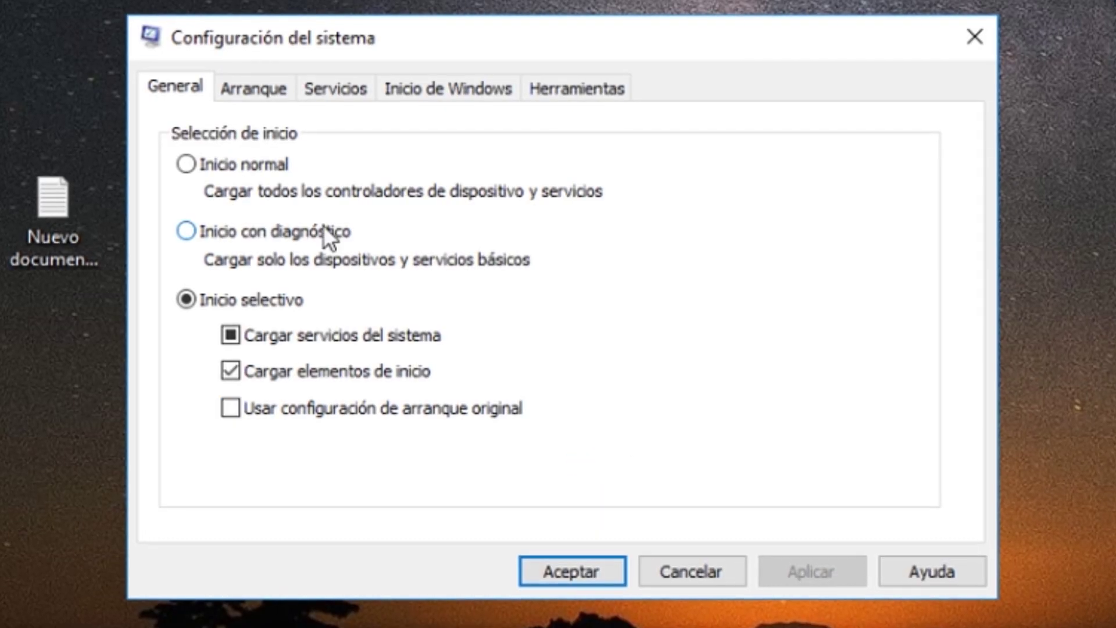
{"action": "left_click", "coordinate": [254, 85]}
{"action": "left_click", "coordinate": [768, 372]}
{"action": "double_click", "coordinate": [740, 371]}
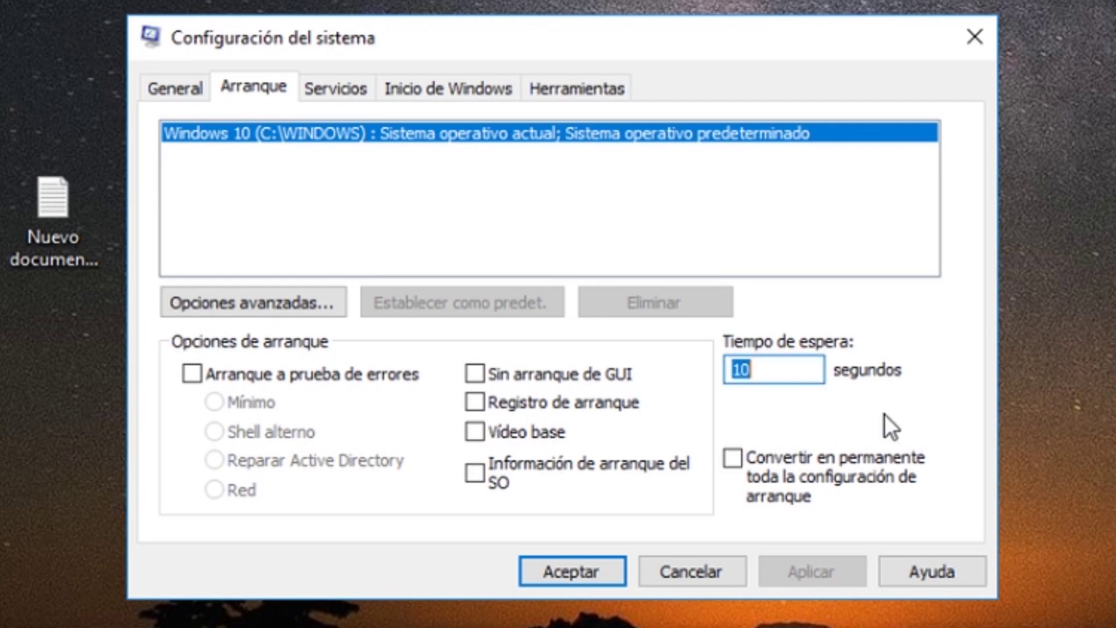
{"action": "type", "text": "3"}
- Set the number of processors to 4 in the advanced boot options, with no maximum memory limit, and accept
{"action": "left_click", "coordinate": [271, 303]}
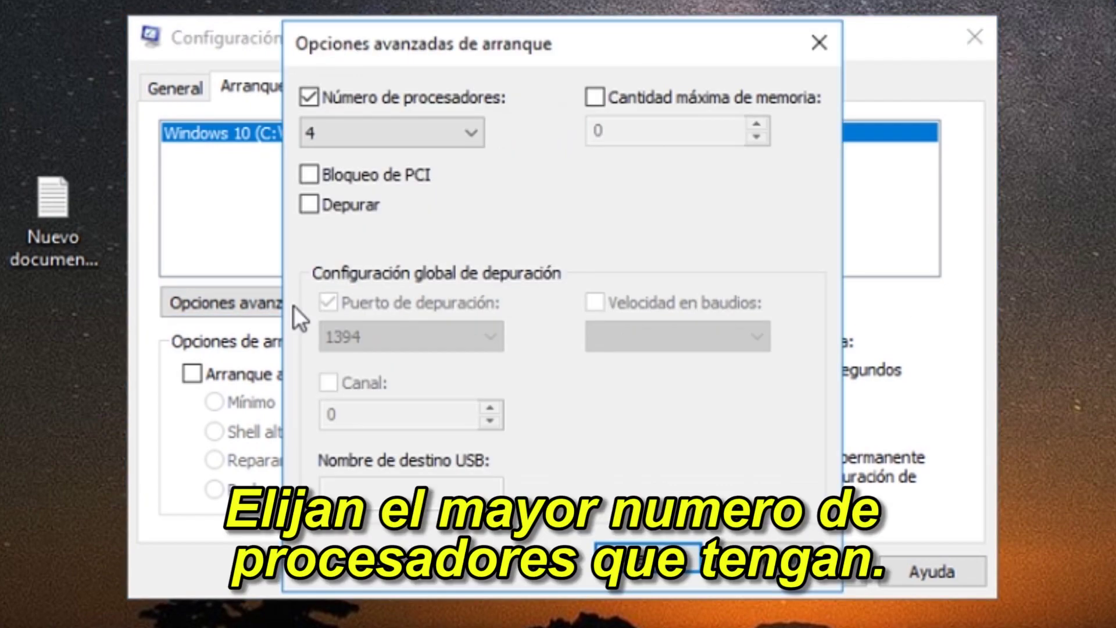
{"action": "left_click", "coordinate": [354, 95]}
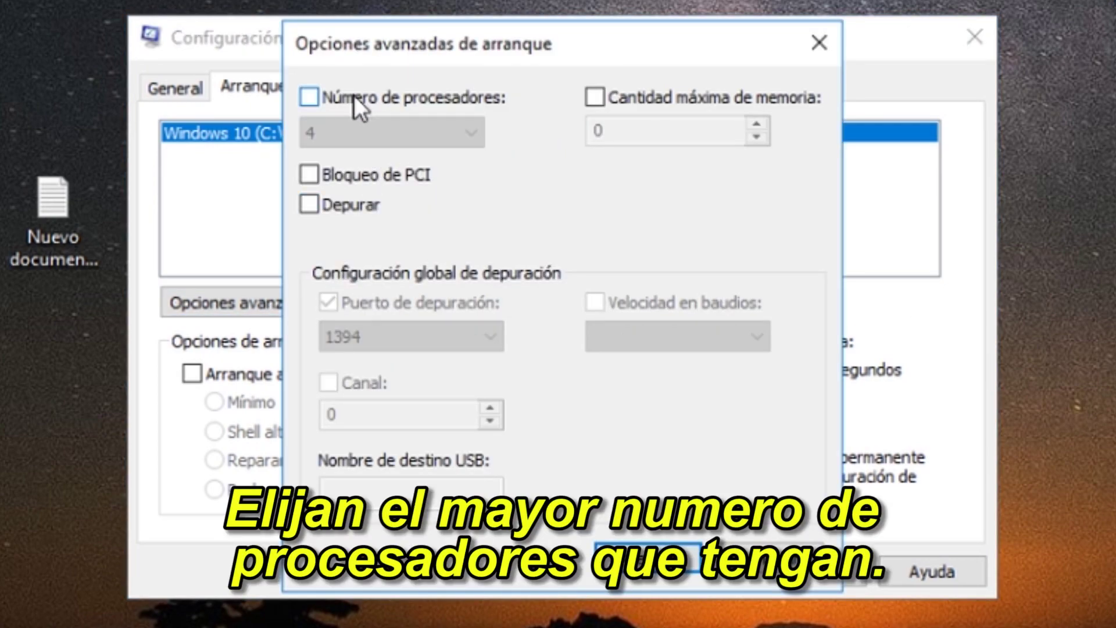
{"action": "left_click", "coordinate": [316, 94]}
{"action": "left_click", "coordinate": [373, 125]}
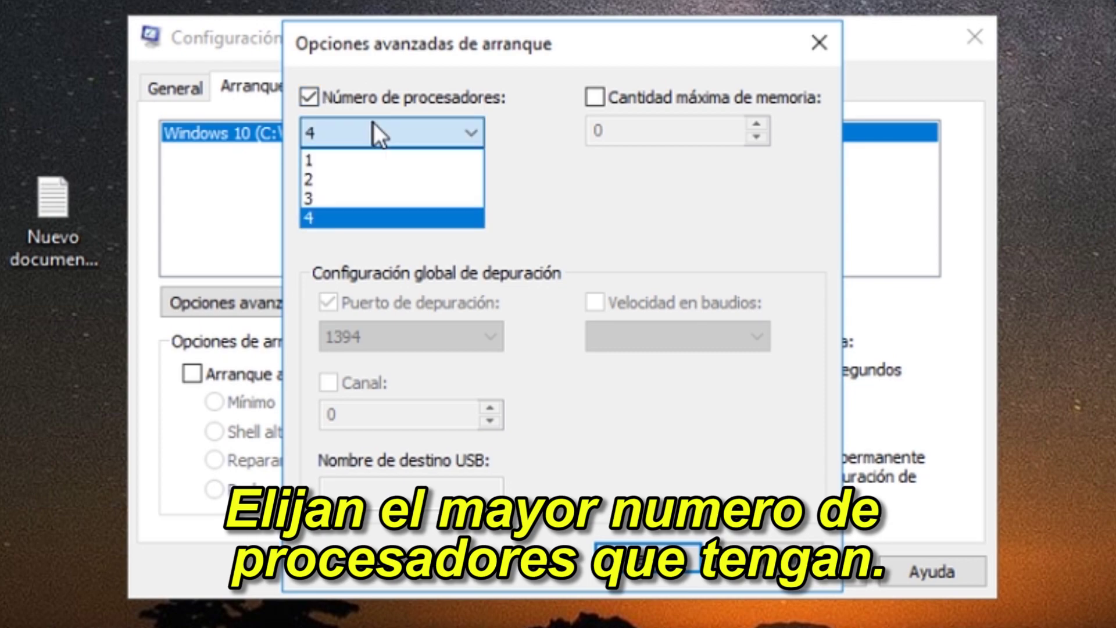
{"action": "left_click", "coordinate": [340, 217]}
{"action": "left_click", "coordinate": [620, 97]}
{"action": "left_click", "coordinate": [620, 97]}
{"action": "left_click", "coordinate": [697, 561]}
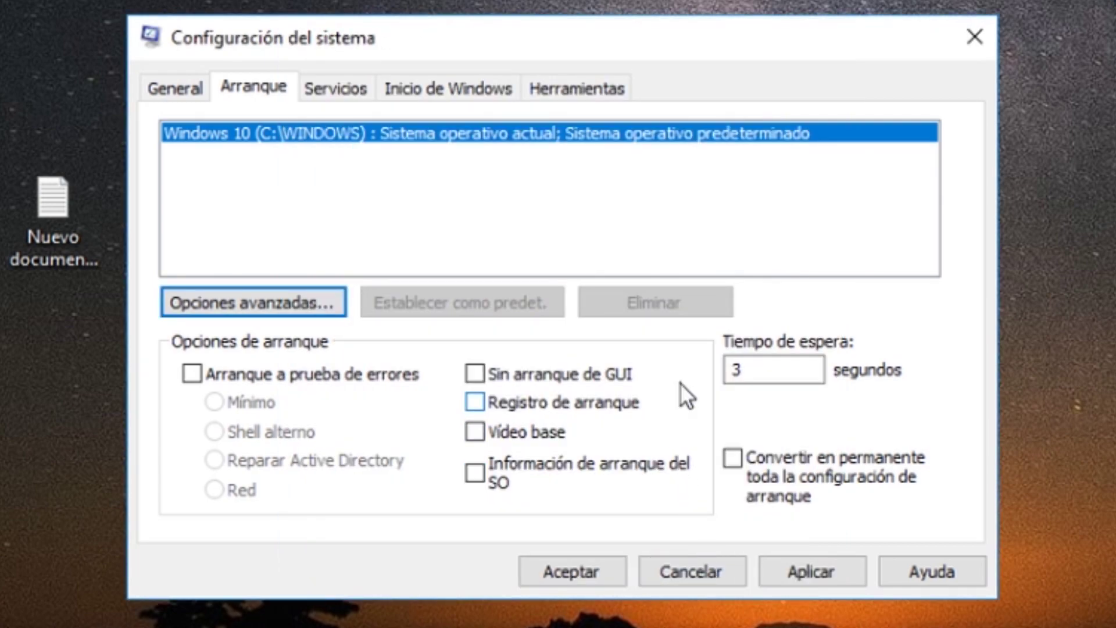
- Examine in the Task Manager which startup programs are enabled or disabled, sorting them by status
{"action": "left_click", "coordinate": [334, 88]}
{"action": "left_click", "coordinate": [420, 88]}
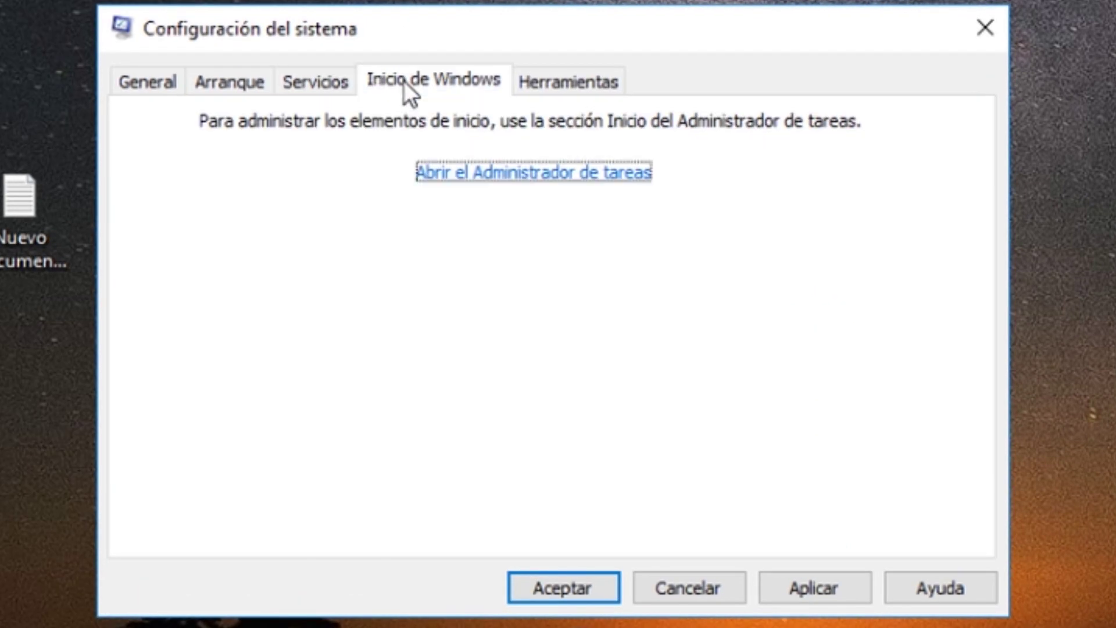
{"action": "left_click", "coordinate": [501, 173]}
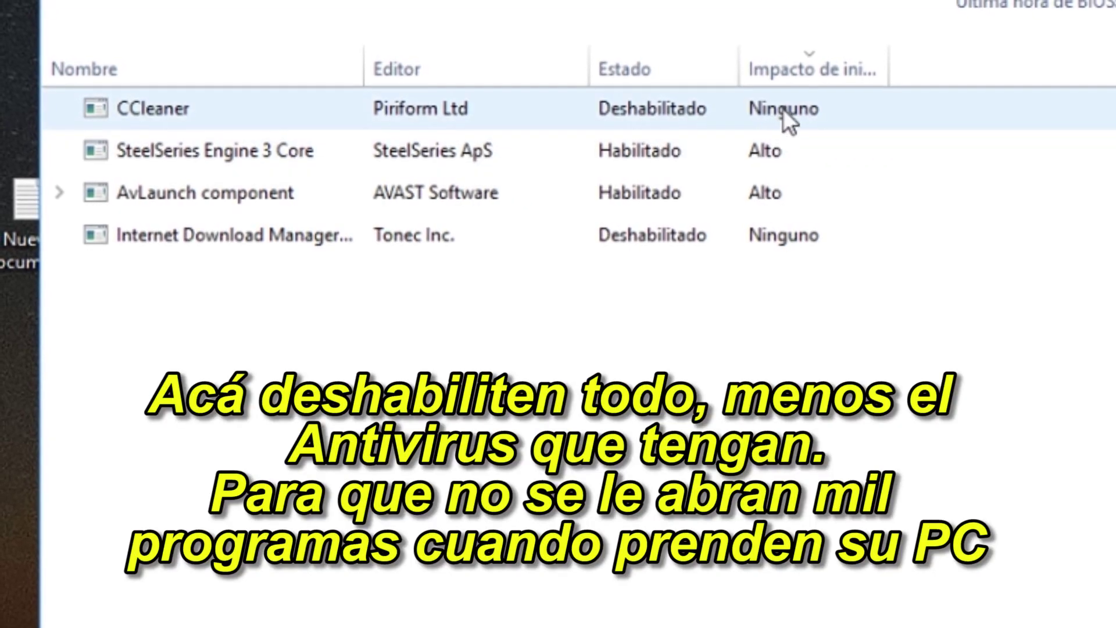
{"action": "left_click", "coordinate": [663, 61]}
{"action": "left_click", "coordinate": [663, 61]}
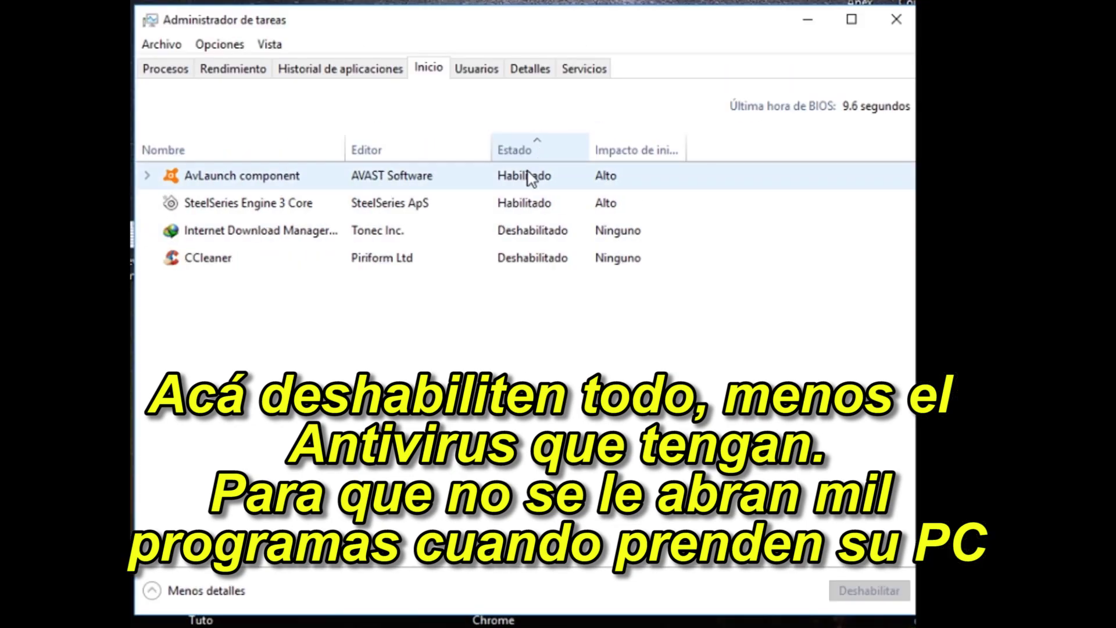
{"action": "left_click", "coordinate": [453, 230]}
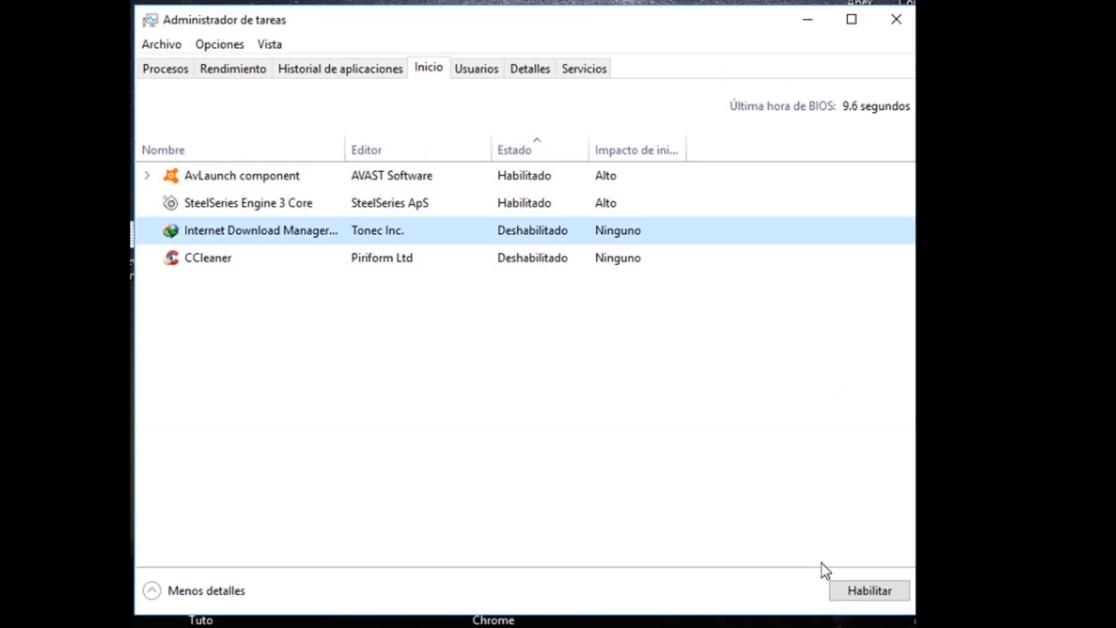
{"action": "left_click", "coordinate": [519, 261]}
{"action": "left_click", "coordinate": [524, 240]}
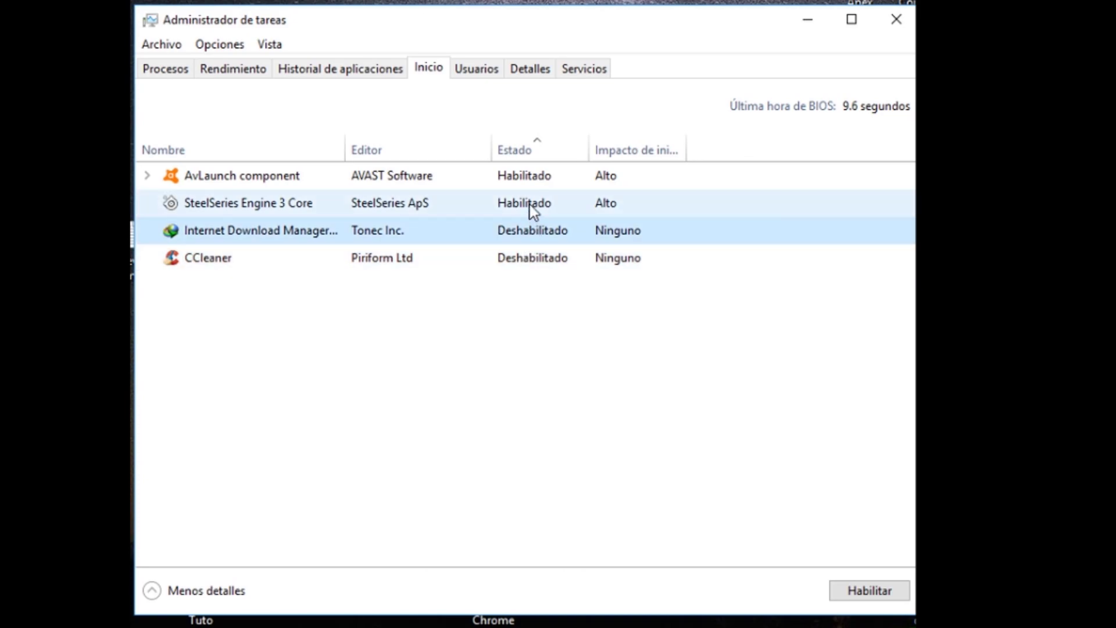
{"action": "left_click", "coordinate": [538, 145]}
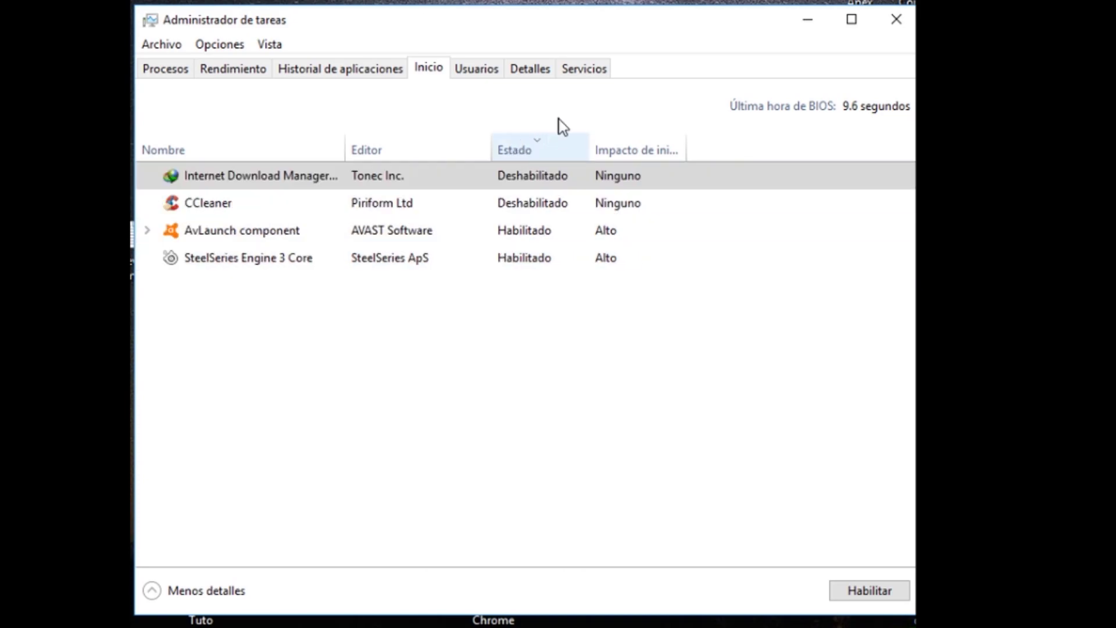
{"action": "left_click", "coordinate": [896, 19]}
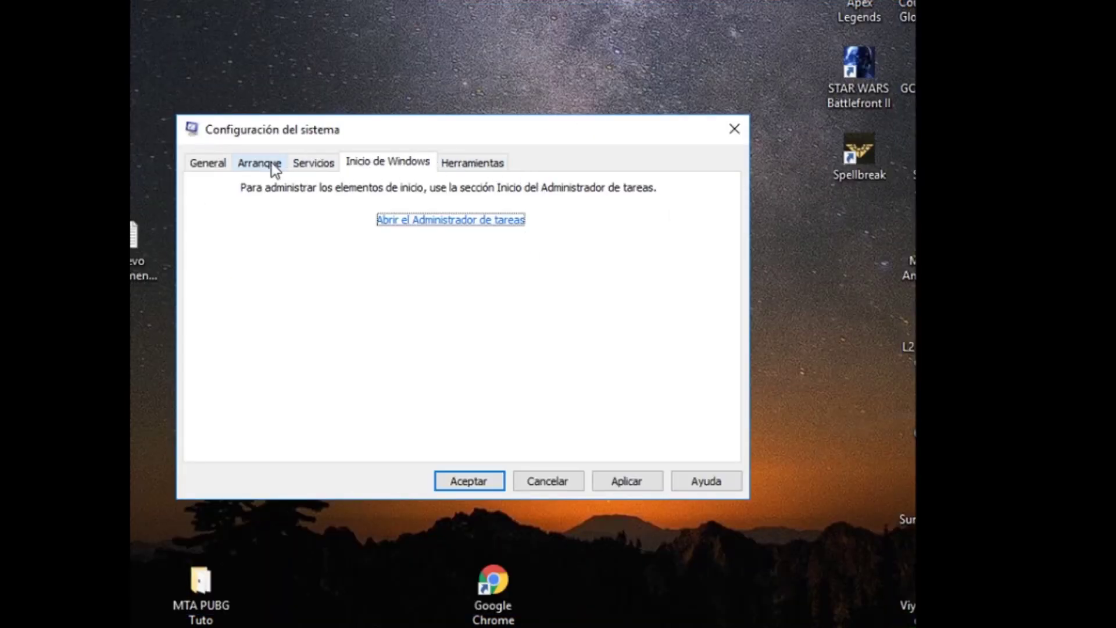
- Apply the system configuration changes and exit without restarting the computer
{"action": "left_click", "coordinate": [207, 163]}
{"action": "left_click", "coordinate": [642, 488]}
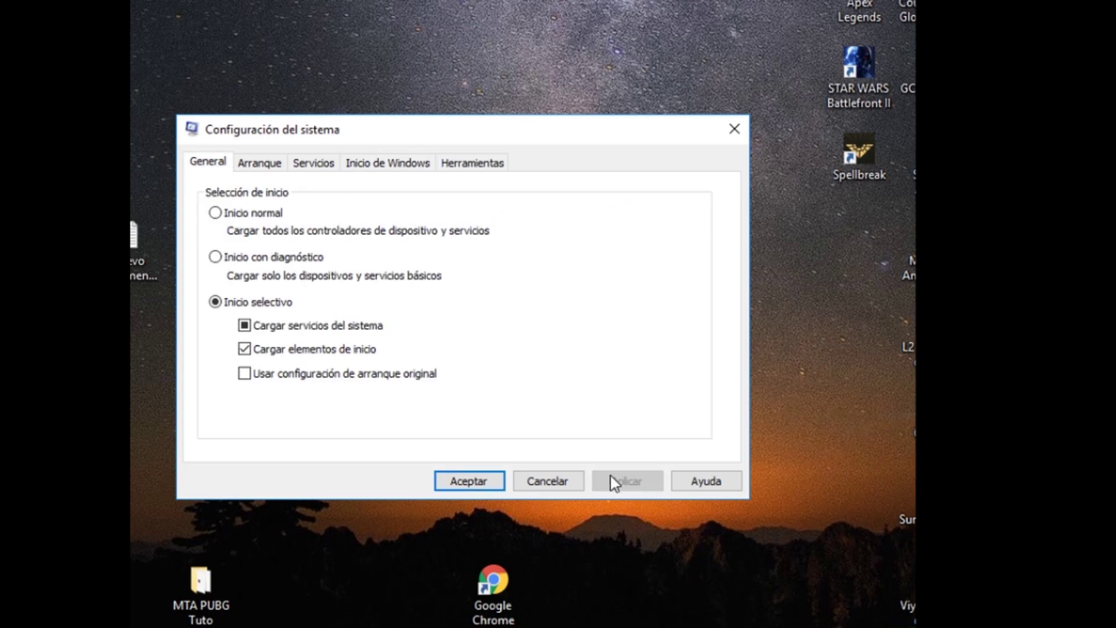
{"action": "left_click", "coordinate": [491, 481]}
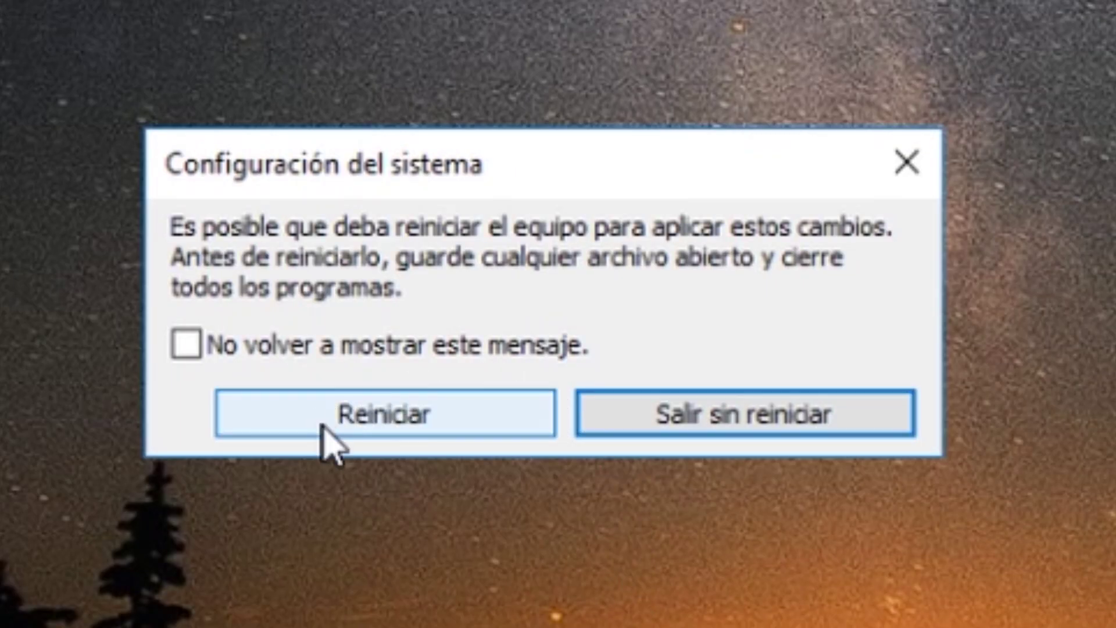
{"action": "left_click", "coordinate": [636, 431]}
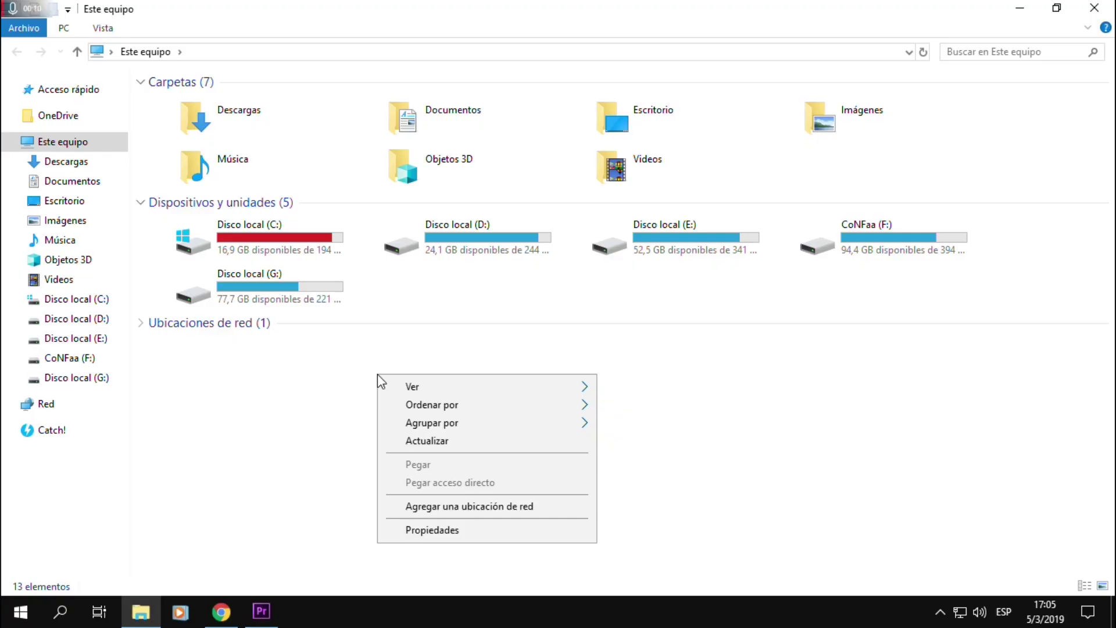
- In the computer's advanced system settings, set the visual effects to "Ajustar para obtener el mejor rendimiento" and apply
{"action": "left_click", "coordinate": [430, 529]}
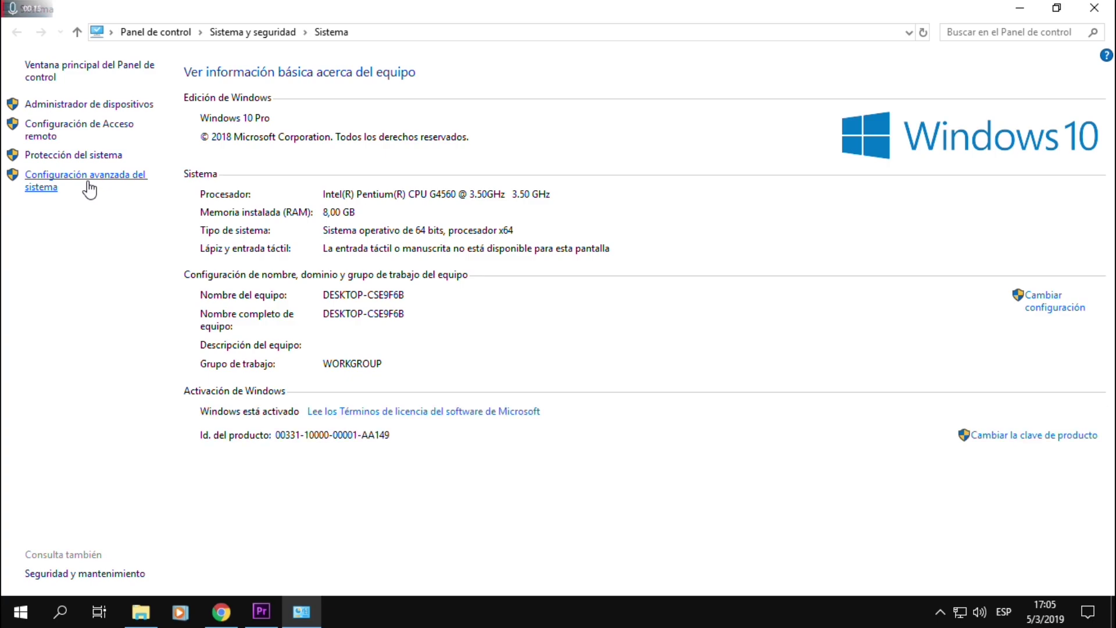
{"action": "left_click", "coordinate": [89, 187]}
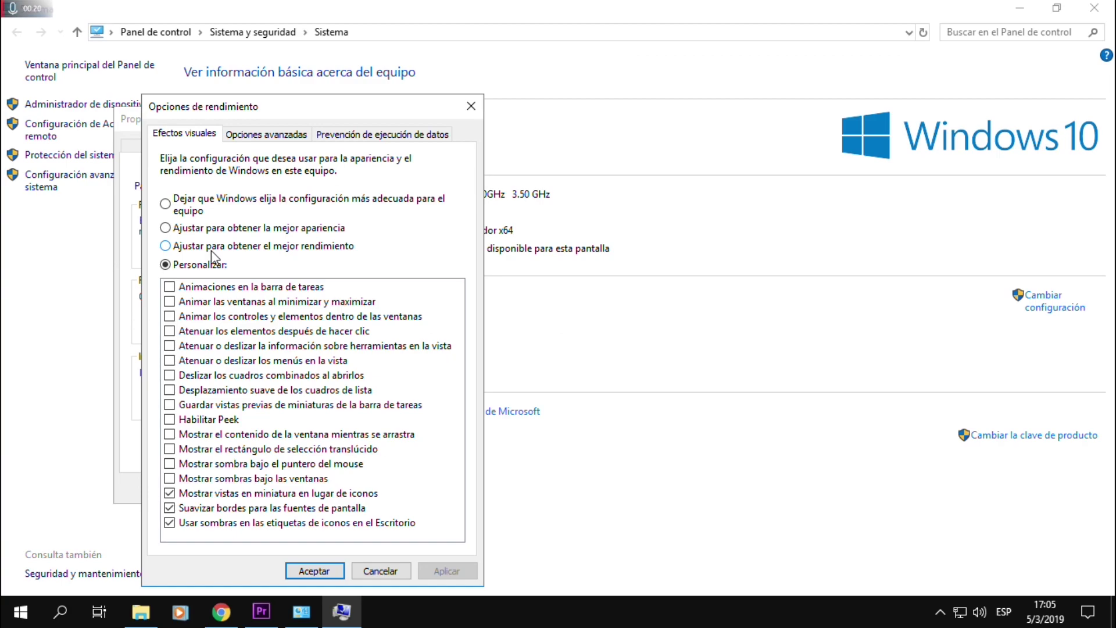
{"action": "left_click", "coordinate": [211, 249]}
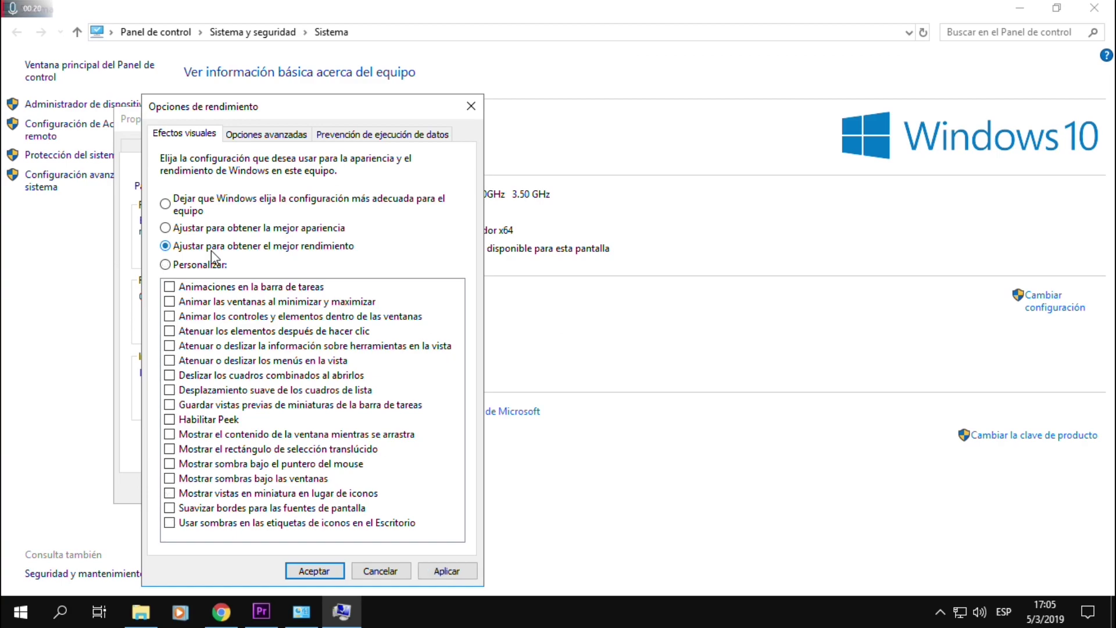
{"action": "left_click", "coordinate": [445, 572]}
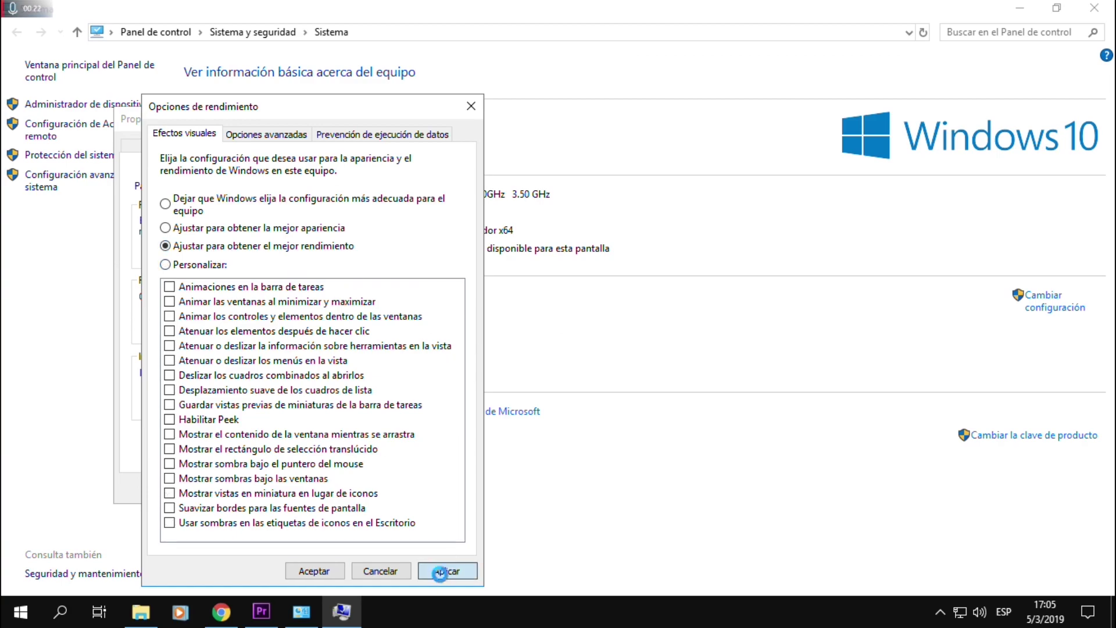
{"action": "left_click", "coordinate": [320, 572]}
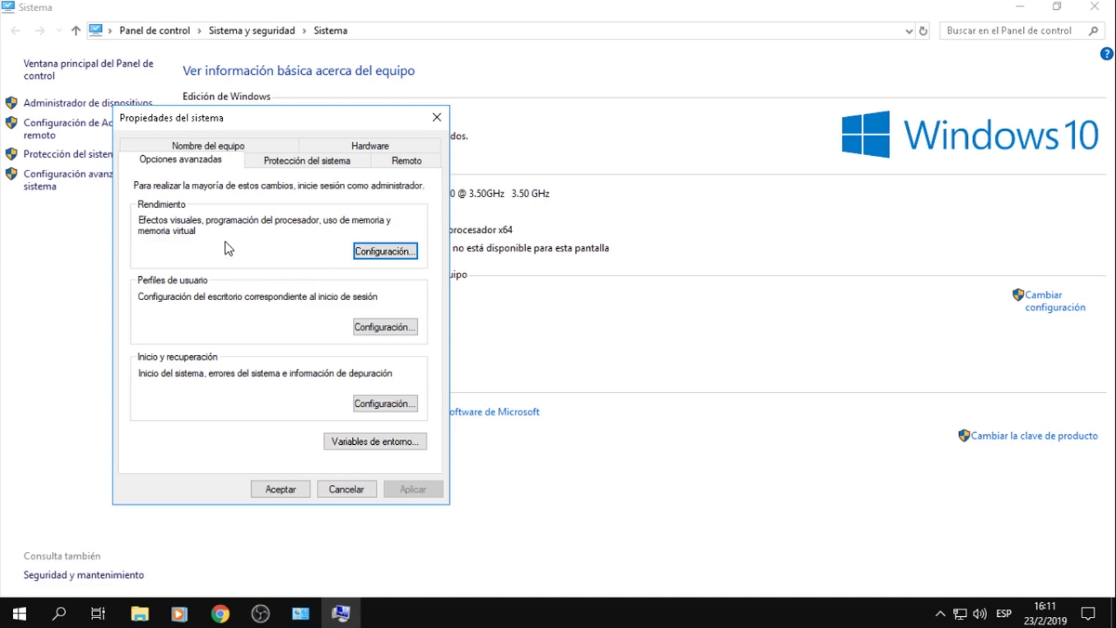
- Open the virtual memory settings from the advanced performance options
{"action": "left_click", "coordinate": [385, 251]}
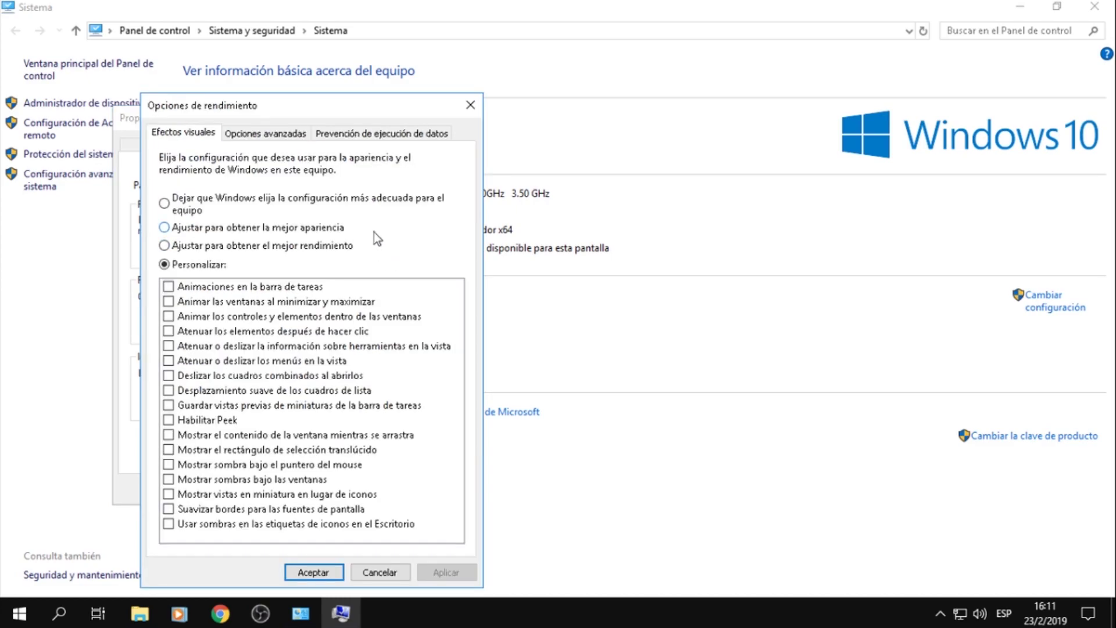
{"action": "left_click", "coordinate": [279, 137]}
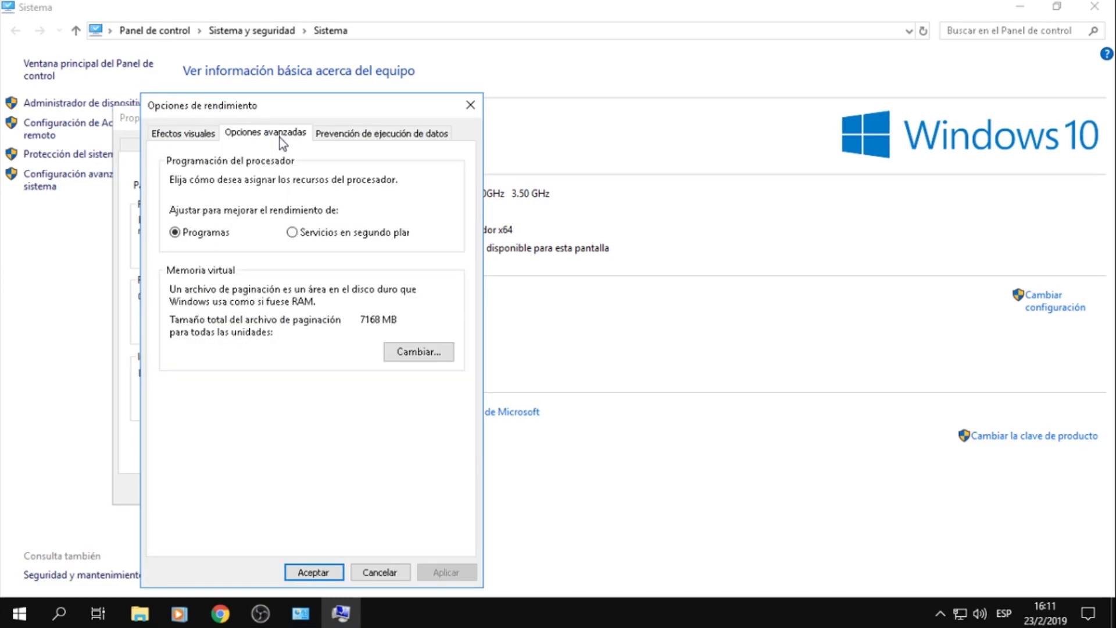
{"action": "left_click", "coordinate": [418, 352]}
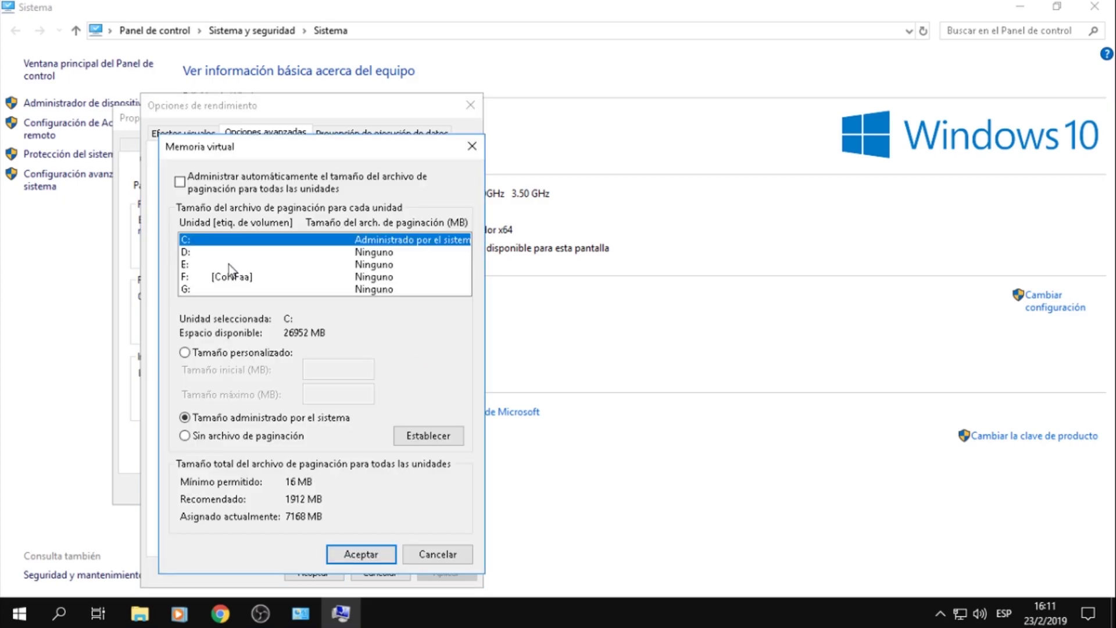
- Turn off automatic paging file management, keep drive C: on "Tamaño administrado por el sistema", and accept the virtual memory and system dialogs
{"action": "left_click", "coordinate": [180, 182]}
{"action": "left_click", "coordinate": [180, 182]}
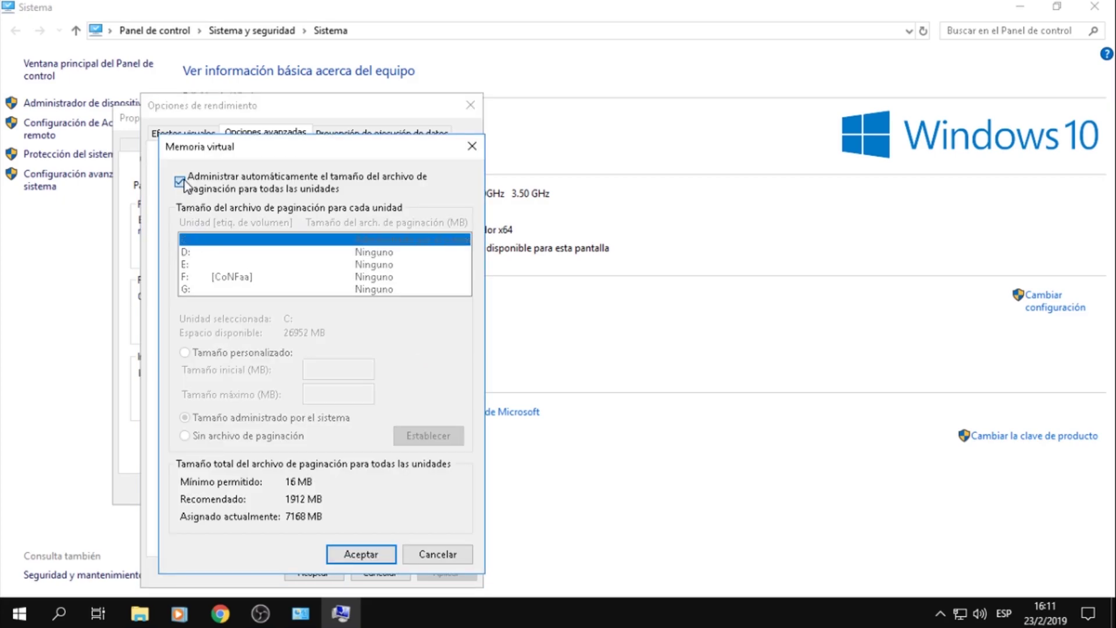
{"action": "left_click", "coordinate": [322, 253]}
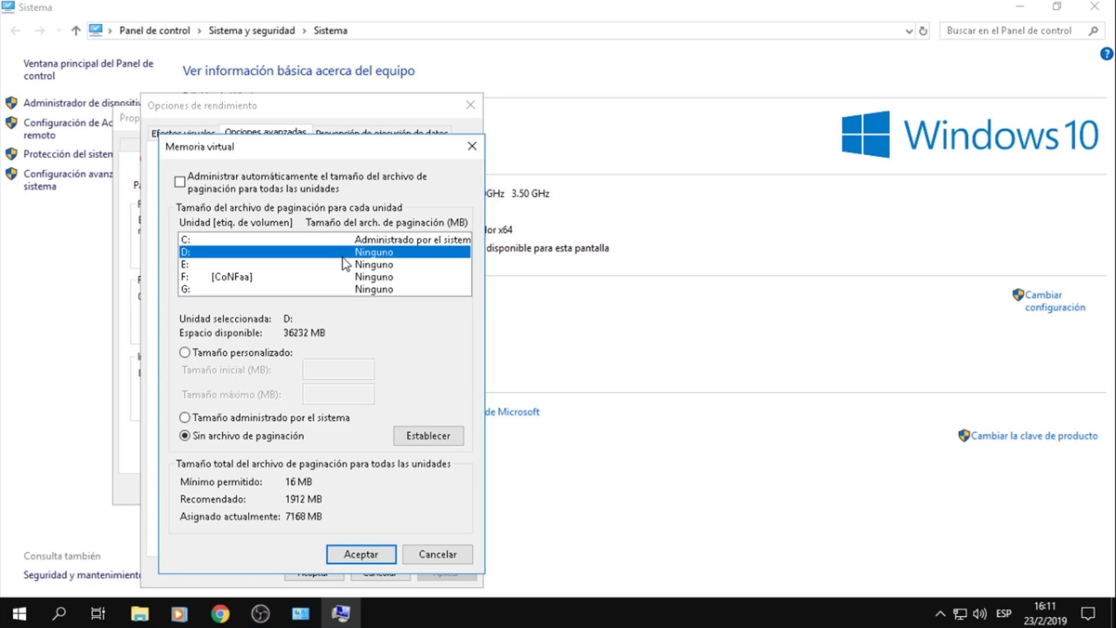
{"action": "left_click", "coordinate": [341, 264]}
{"action": "left_click", "coordinate": [351, 277]}
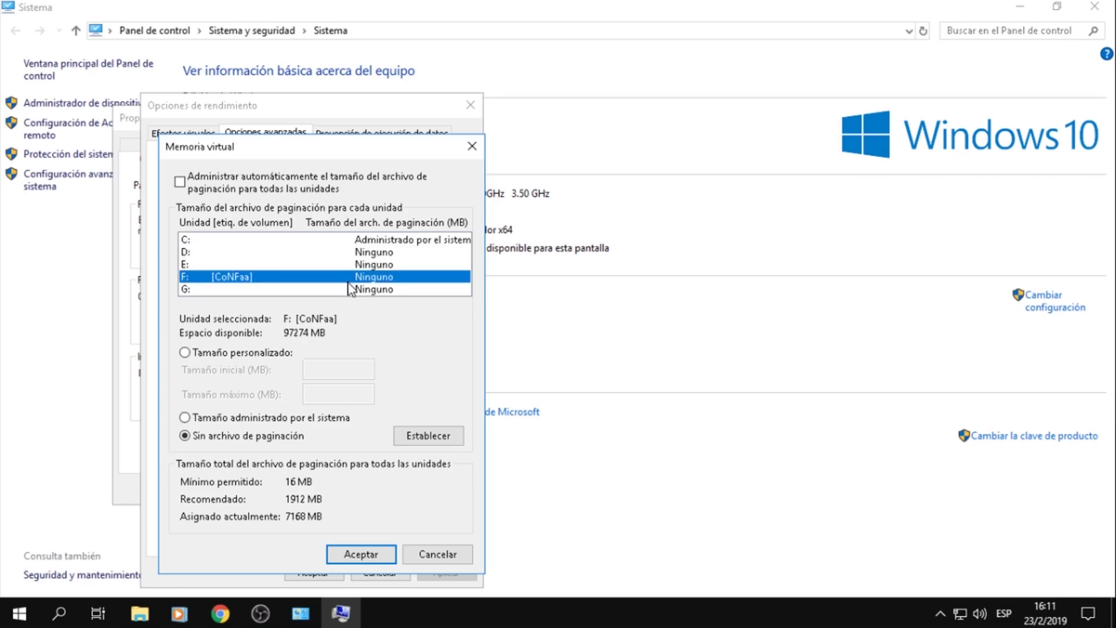
{"action": "left_click", "coordinate": [349, 288]}
{"action": "left_click", "coordinate": [350, 240]}
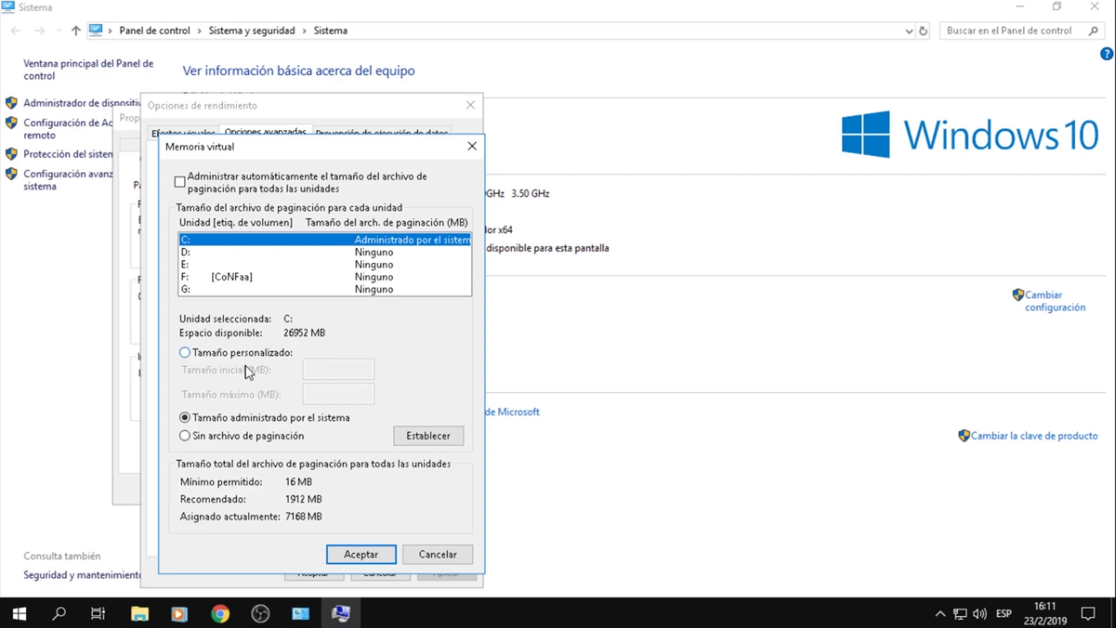
{"action": "left_click", "coordinate": [365, 557]}
{"action": "left_click", "coordinate": [314, 573]}
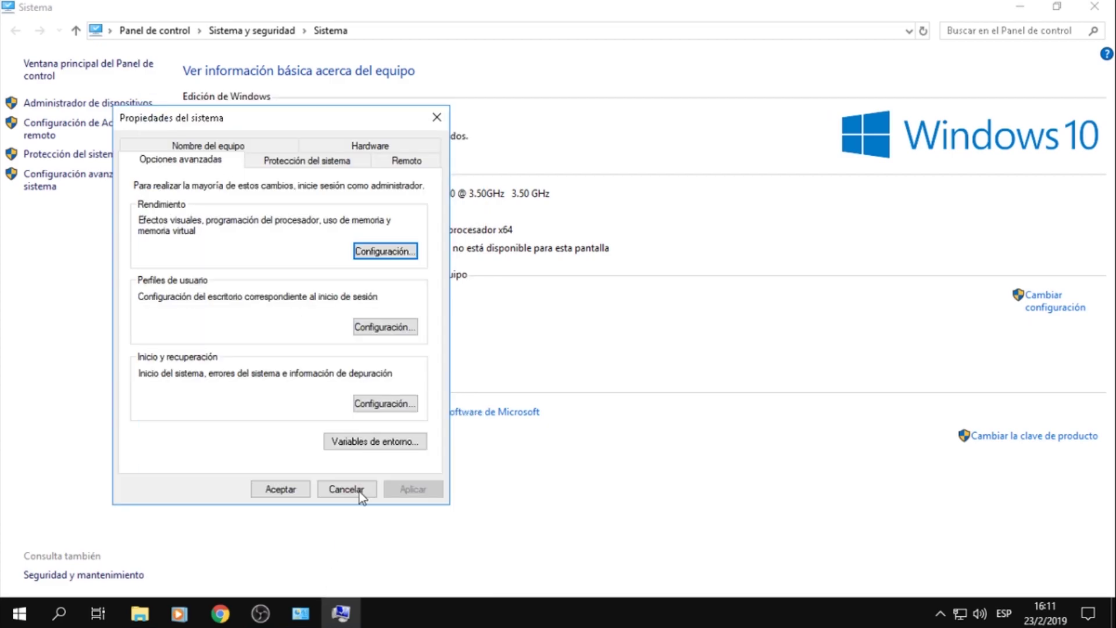
{"action": "left_click", "coordinate": [302, 488]}
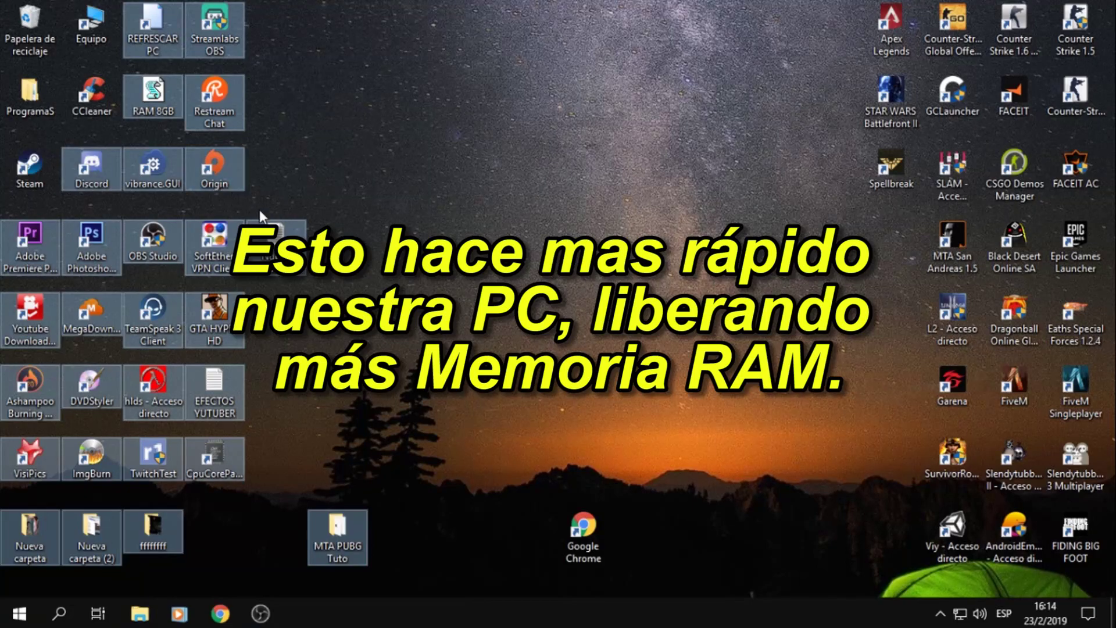
- Move the selected program shortcuts into the ProgramaS folder and the game shortcuts, except MTA San Andreas 1.5, into the JUEGOS folder
{"action": "left_click_drag", "start_coordinate": [87, 171], "coordinate": [33, 110]}
{"action": "left_click", "coordinate": [112, 158]}
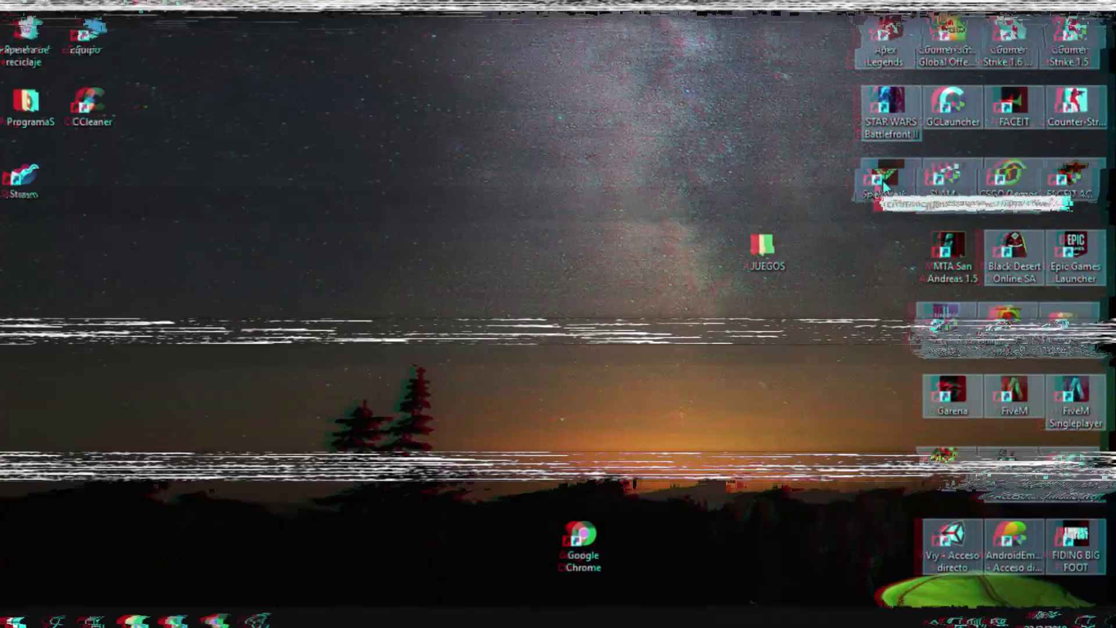
{"action": "left_click_drag", "start_coordinate": [889, 171], "coordinate": [772, 235]}
{"action": "left_click", "coordinate": [846, 299]}
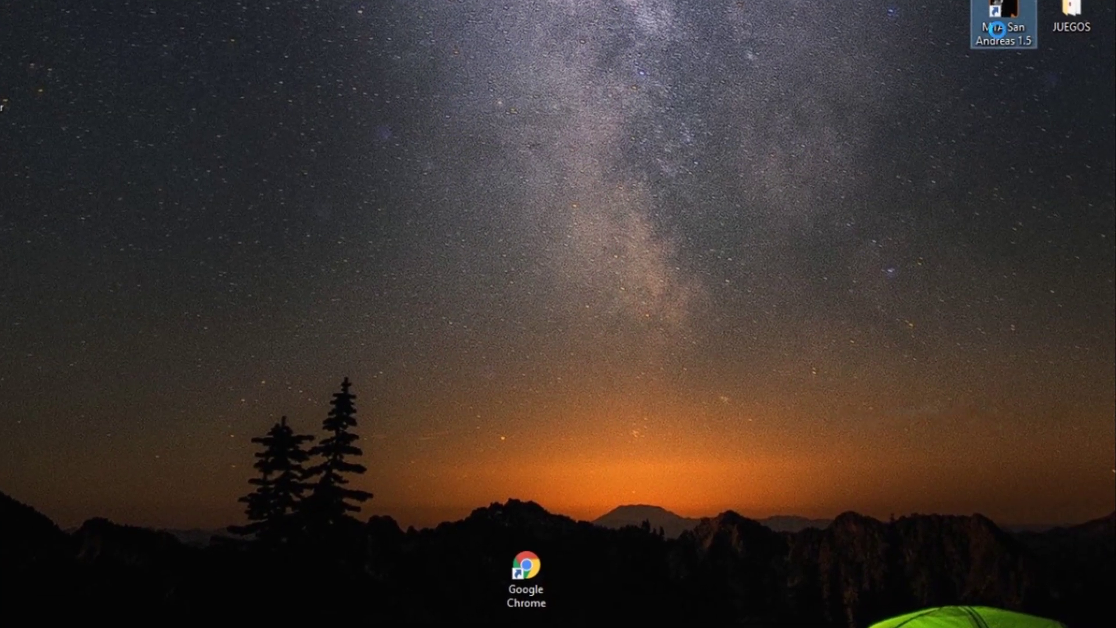
- Enable "Ejecutar este programa como administrador" for the MTA San Andreas 1.5 shortcut, and run the game as administrator
{"action": "right_click", "coordinate": [1001, 33]}
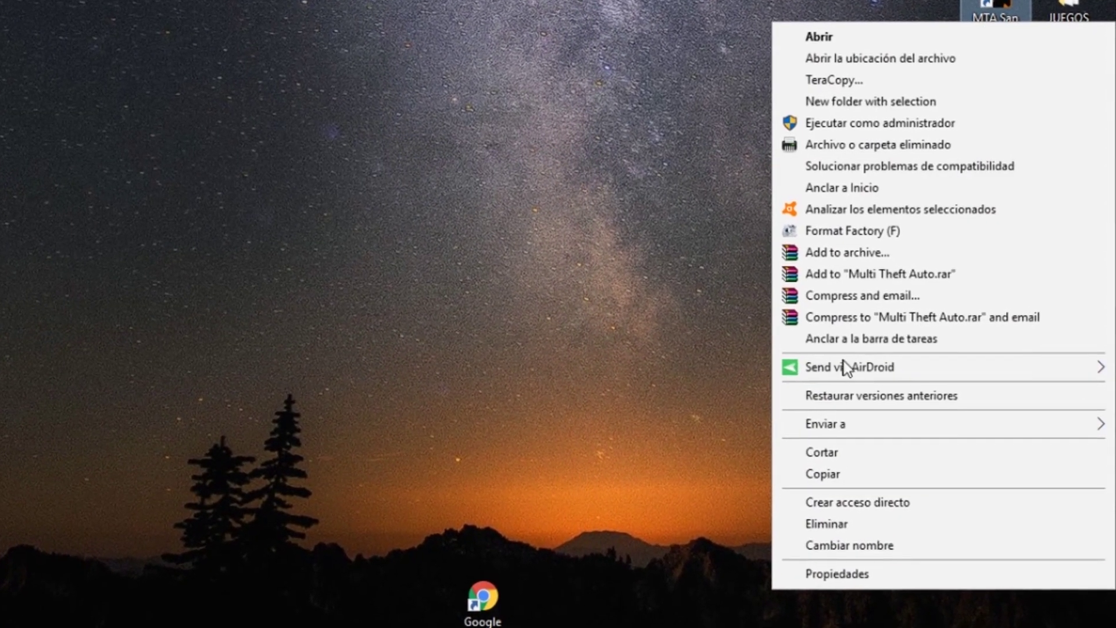
{"action": "left_click", "coordinate": [865, 572]}
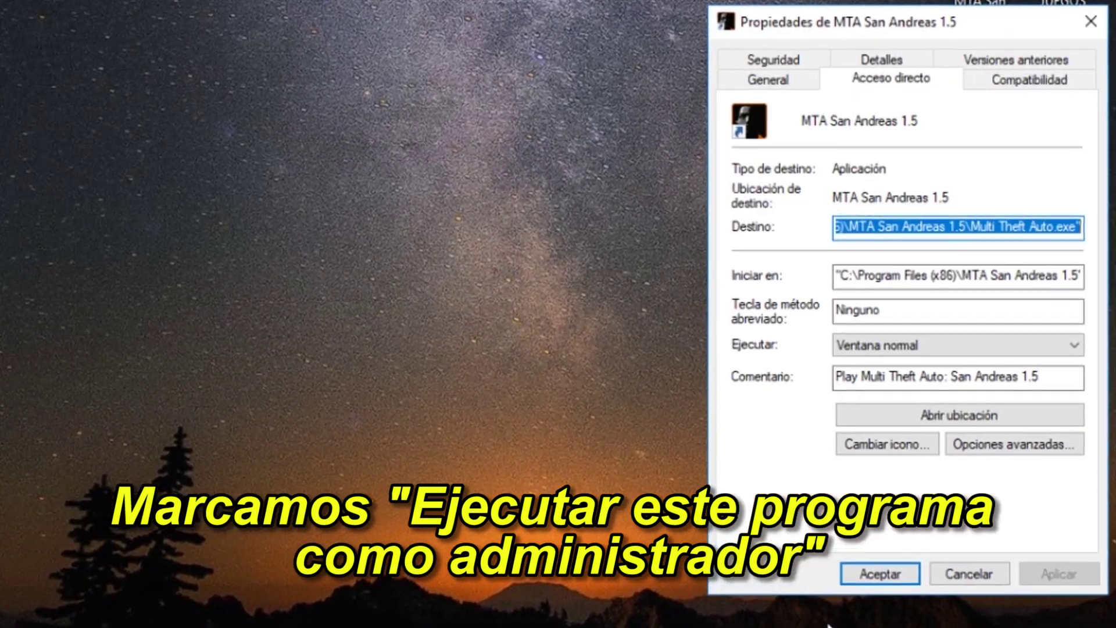
{"action": "left_click", "coordinate": [1014, 86]}
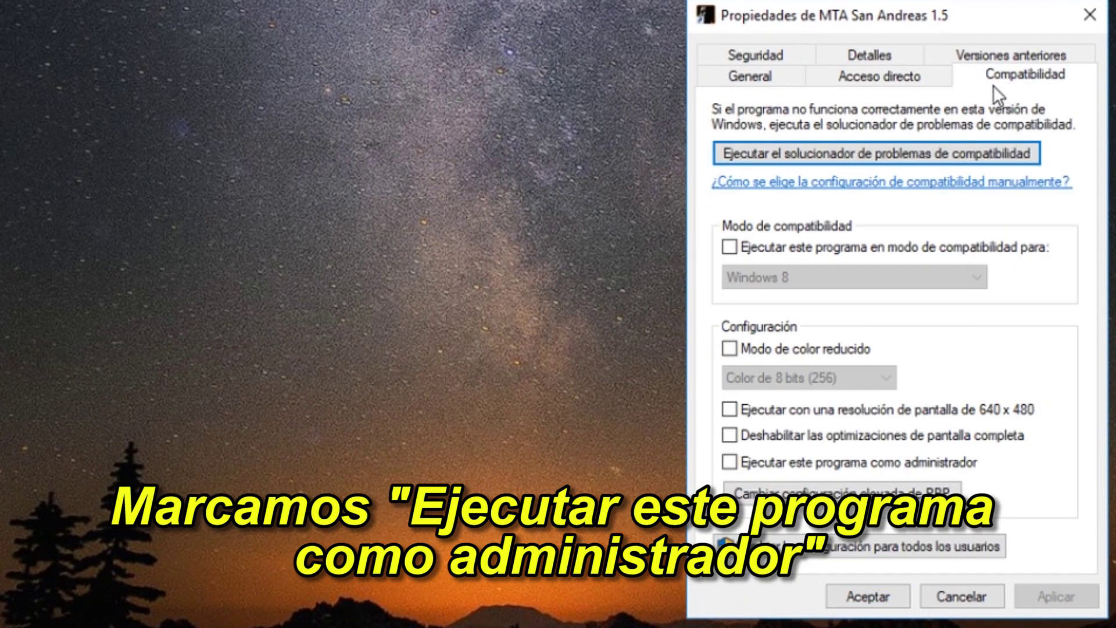
{"action": "left_click", "coordinate": [744, 461]}
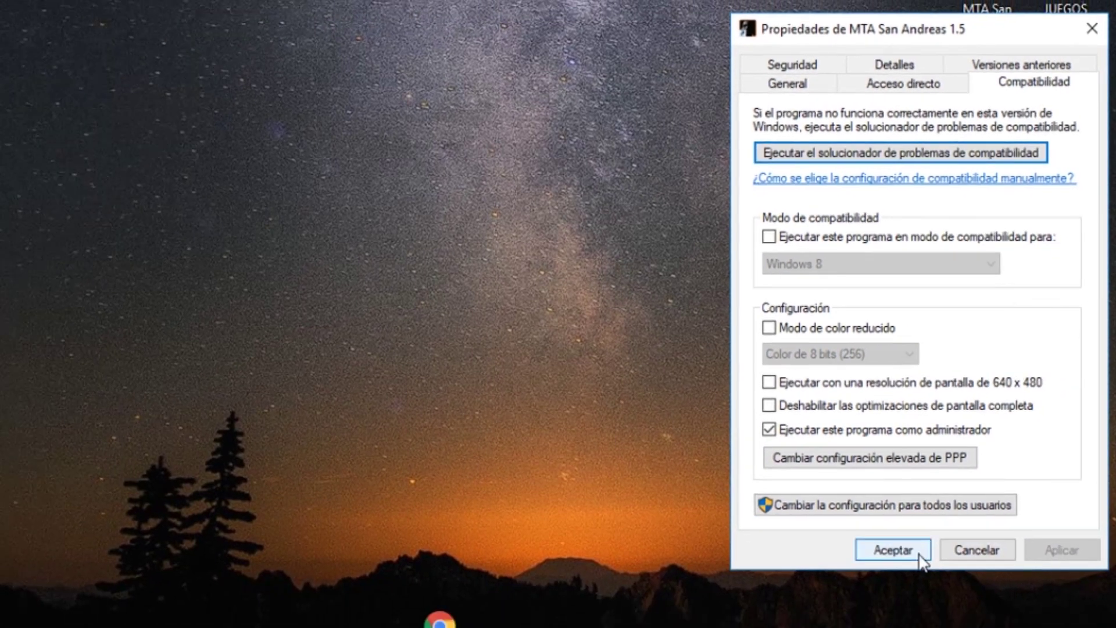
{"action": "left_click", "coordinate": [917, 552]}
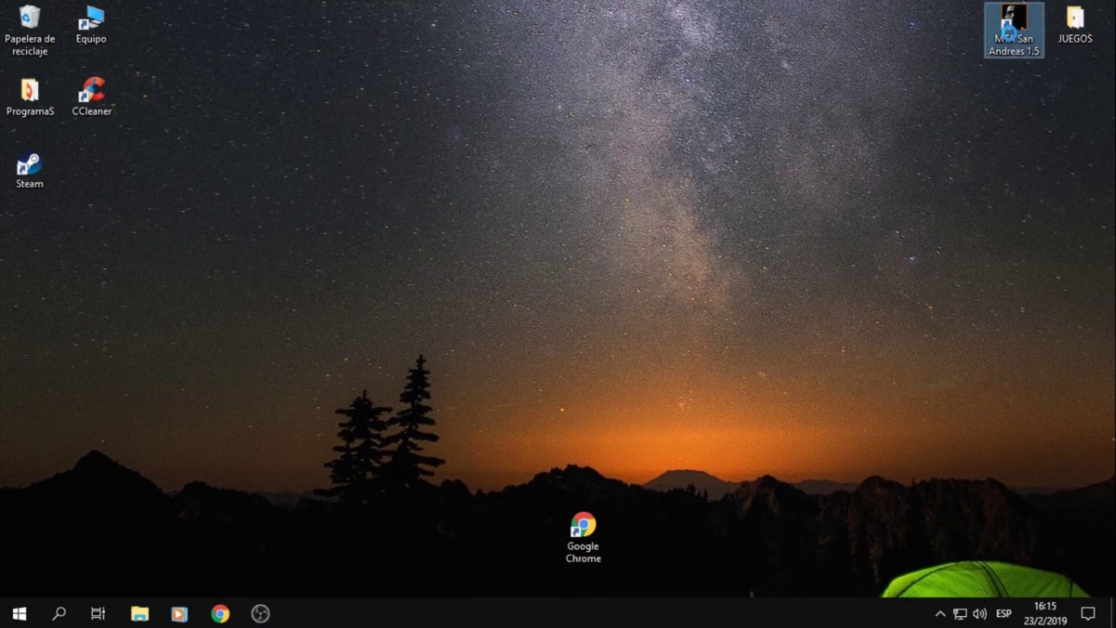
{"action": "right_click", "coordinate": [1009, 32]}
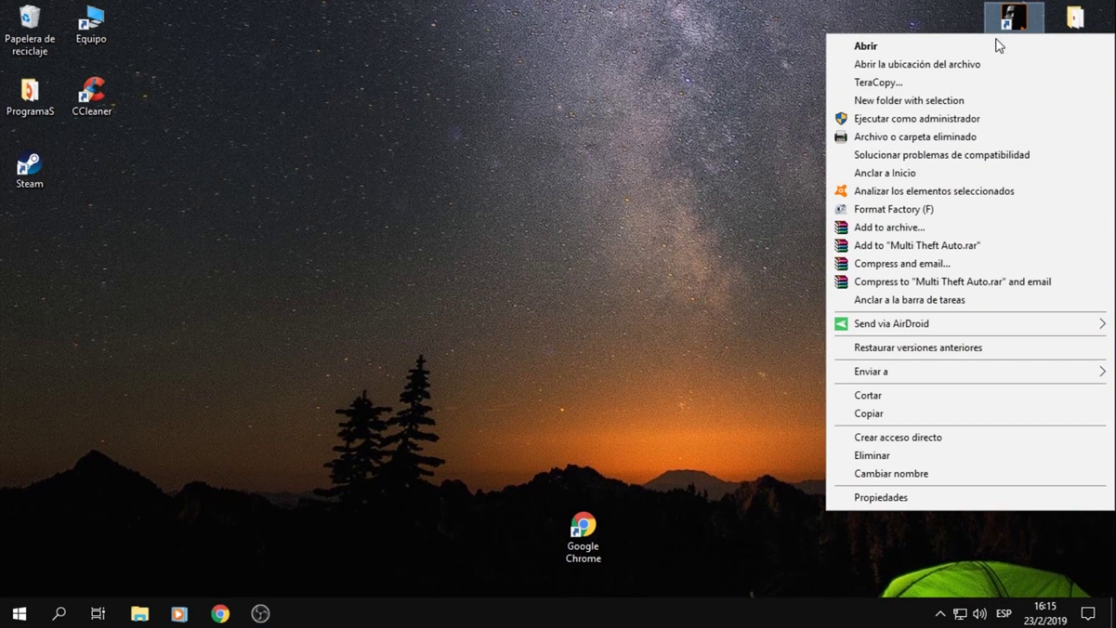
{"action": "left_click", "coordinate": [854, 118]}
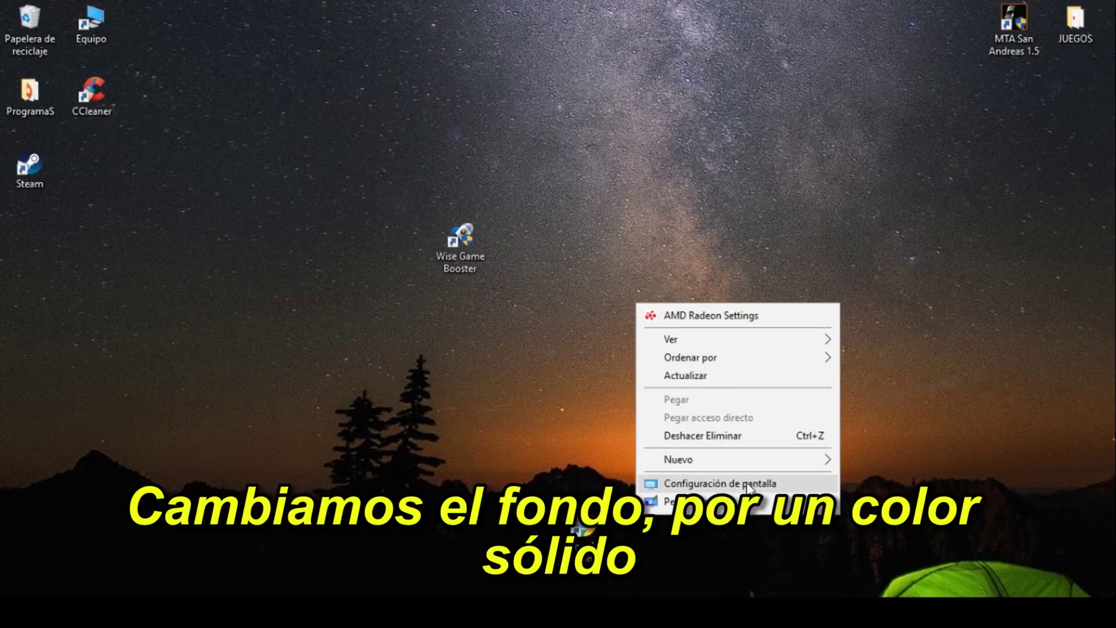
- Change the desktop background type from an image to a solid color in the personalization settings
{"action": "left_click", "coordinate": [720, 483]}
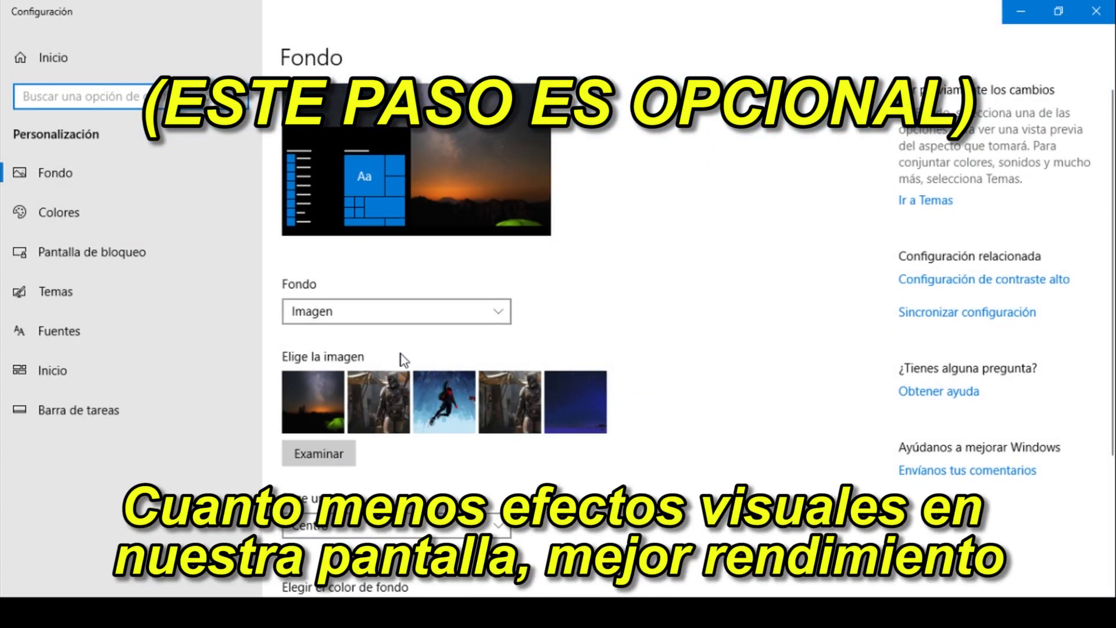
{"action": "left_click", "coordinate": [448, 312]}
{"action": "left_click", "coordinate": [429, 332]}
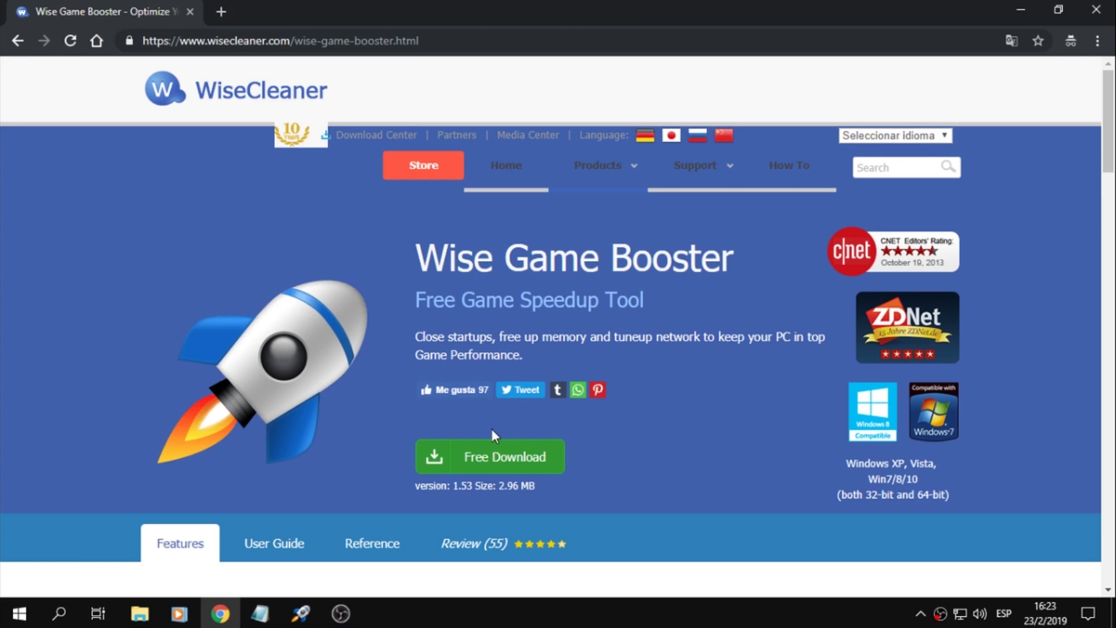
- Download Wise Game Booster from the WiseCleaner website and open the program
{"action": "left_click", "coordinate": [488, 456]}
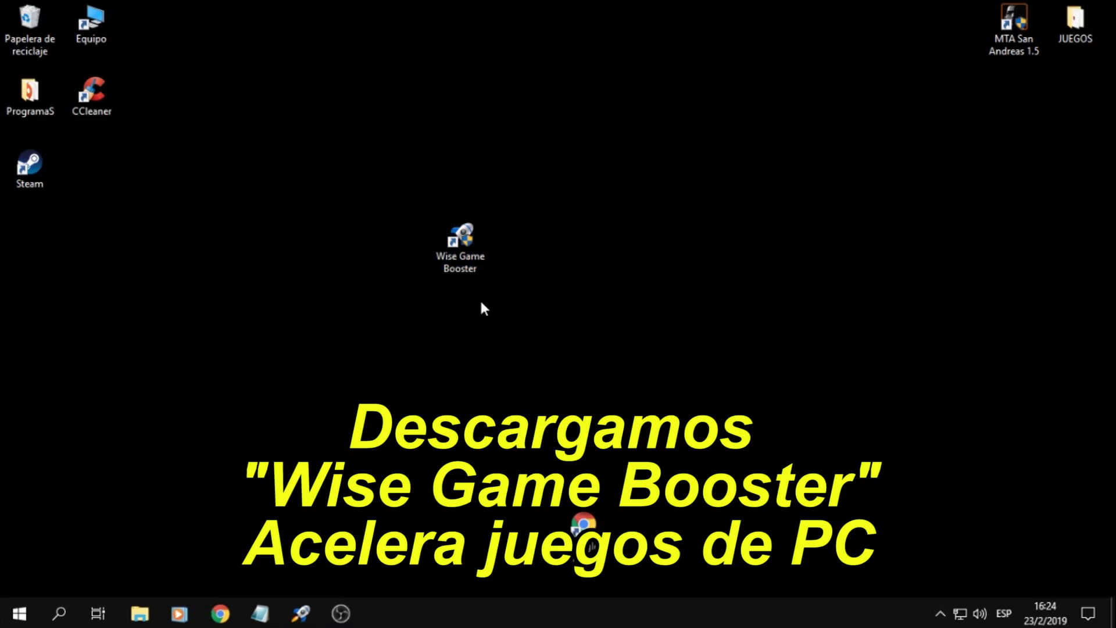
{"action": "double_click", "coordinate": [456, 254]}
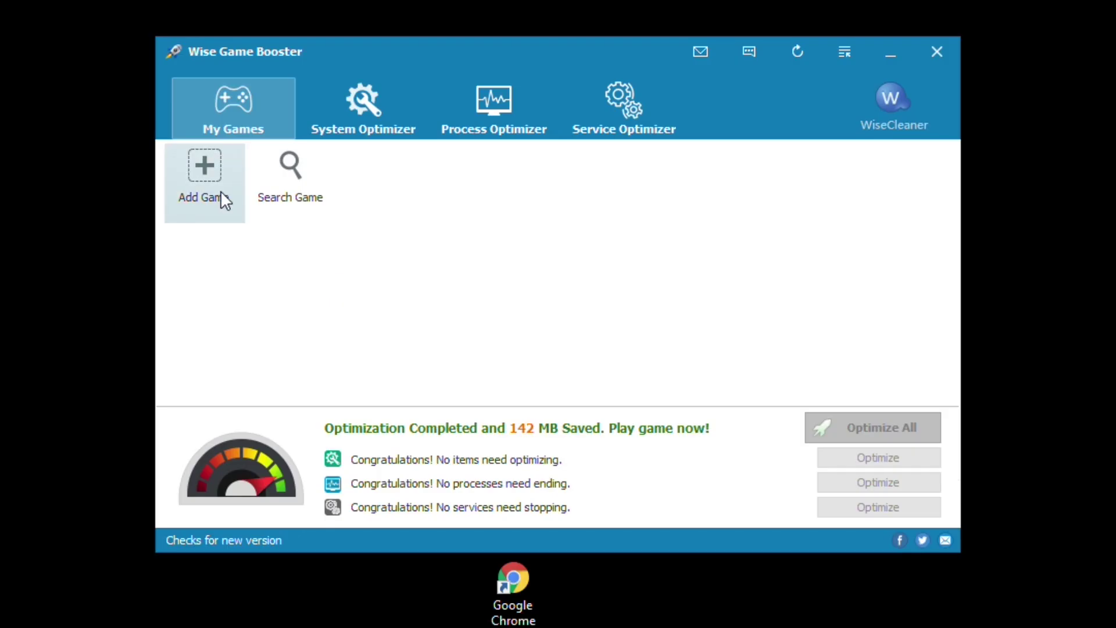
- Add the Multi Theft Auto application from Archivos de programa (x86)\MTA San Andreas 1.5 to the game list, and run it from there
{"action": "left_click", "coordinate": [221, 192]}
{"action": "double_click", "coordinate": [451, 267]}
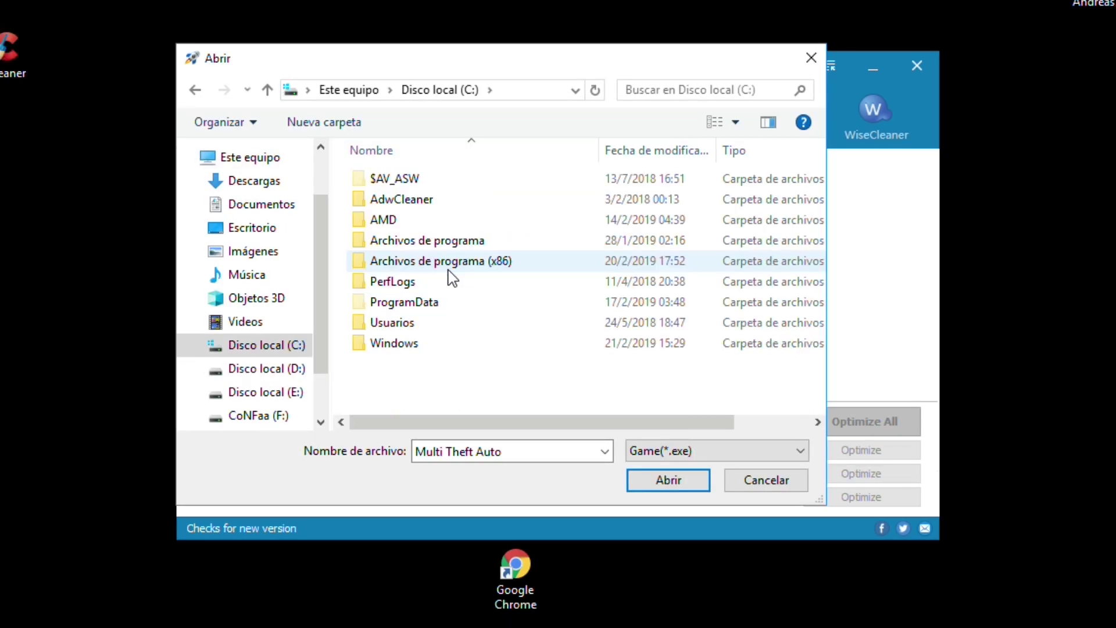
{"action": "double_click", "coordinate": [463, 266]}
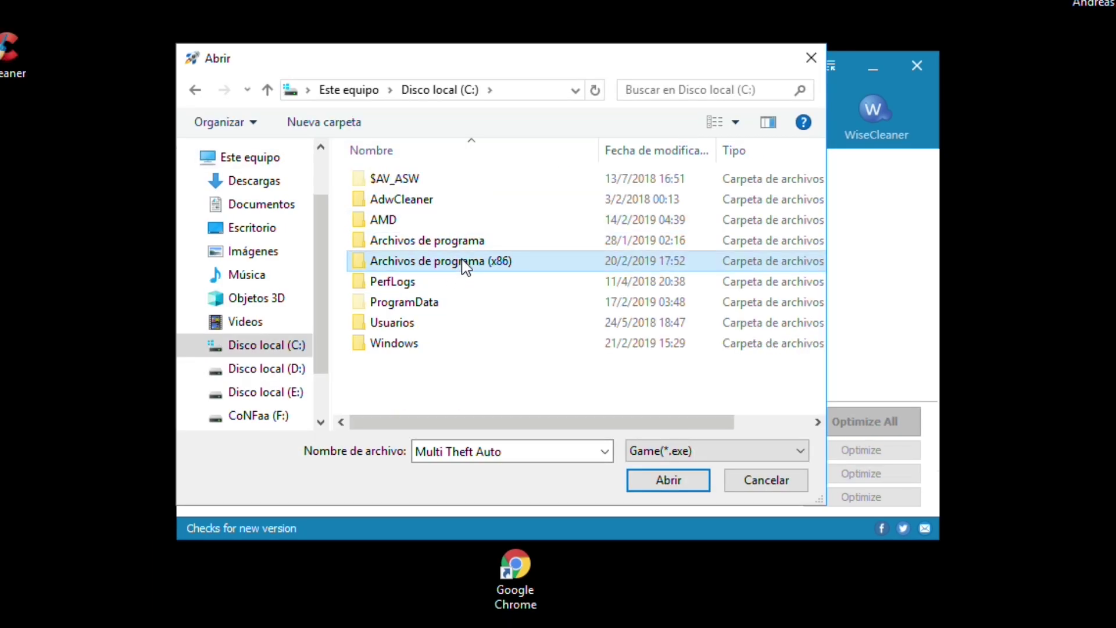
{"action": "scroll", "coordinate": [453, 261], "scroll_direction": "down", "scroll_amount": 1}
{"action": "key", "text": "m"}
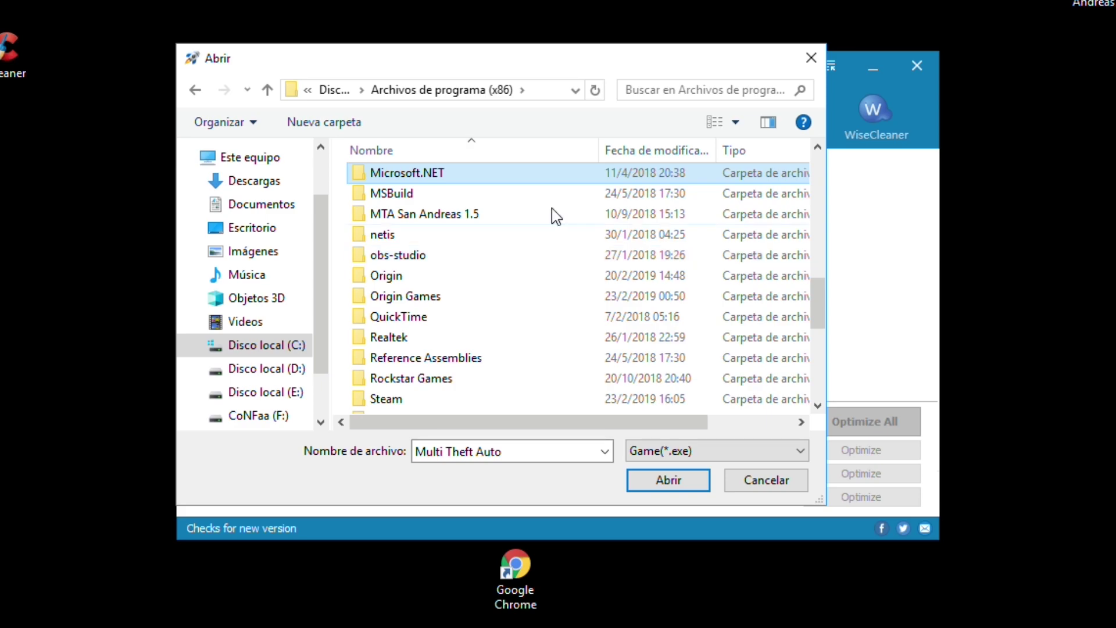
{"action": "double_click", "coordinate": [533, 215]}
{"action": "left_click", "coordinate": [453, 283]}
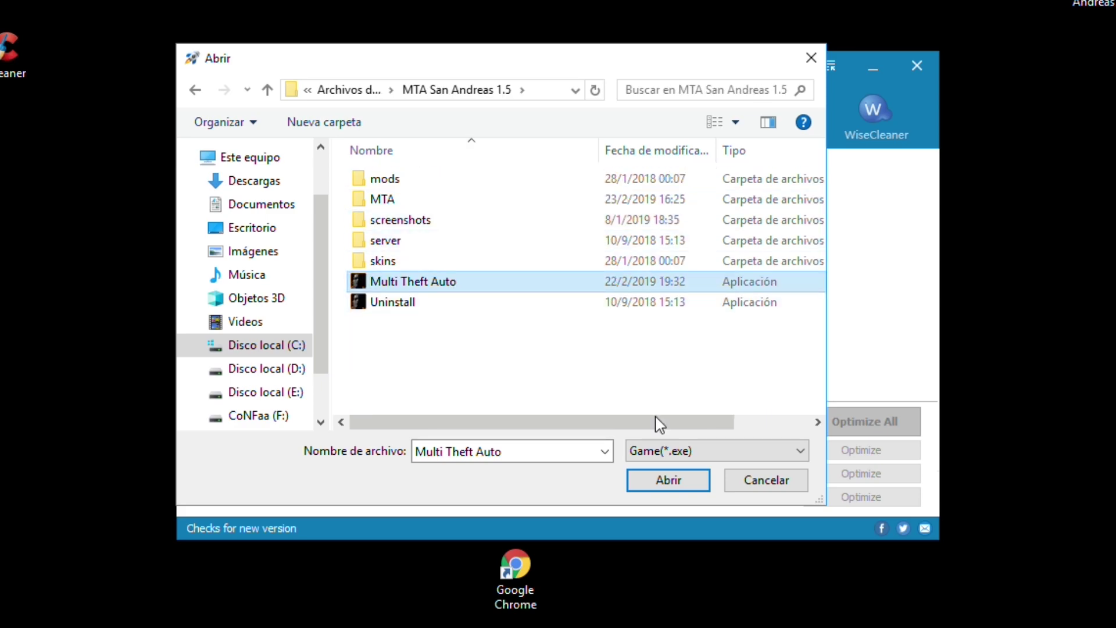
{"action": "left_click", "coordinate": [669, 480]}
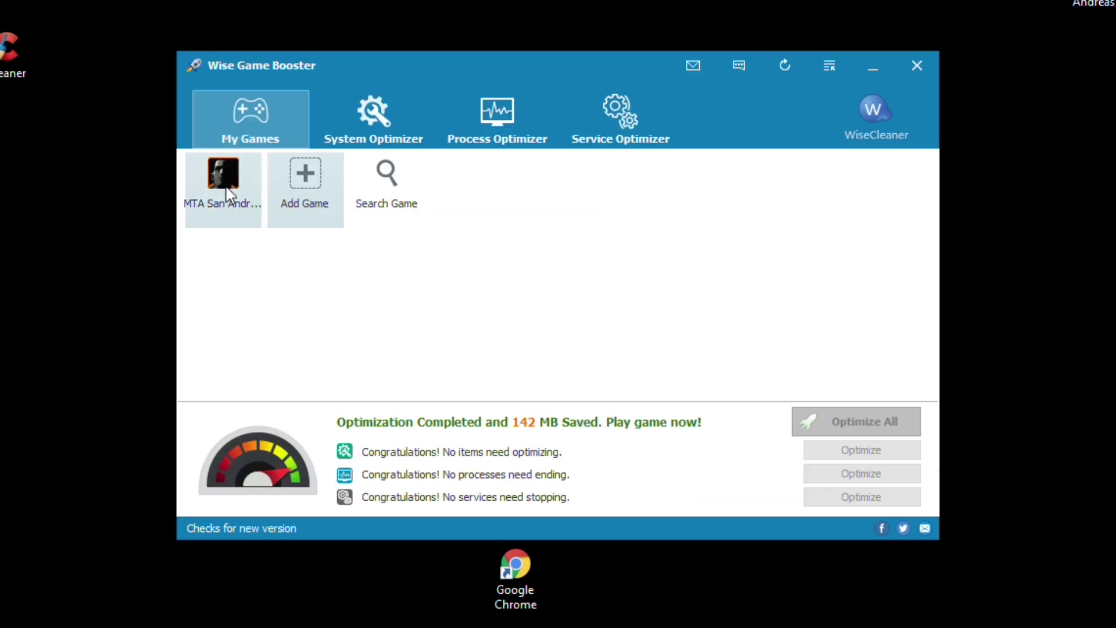
{"action": "right_click", "coordinate": [226, 176]}
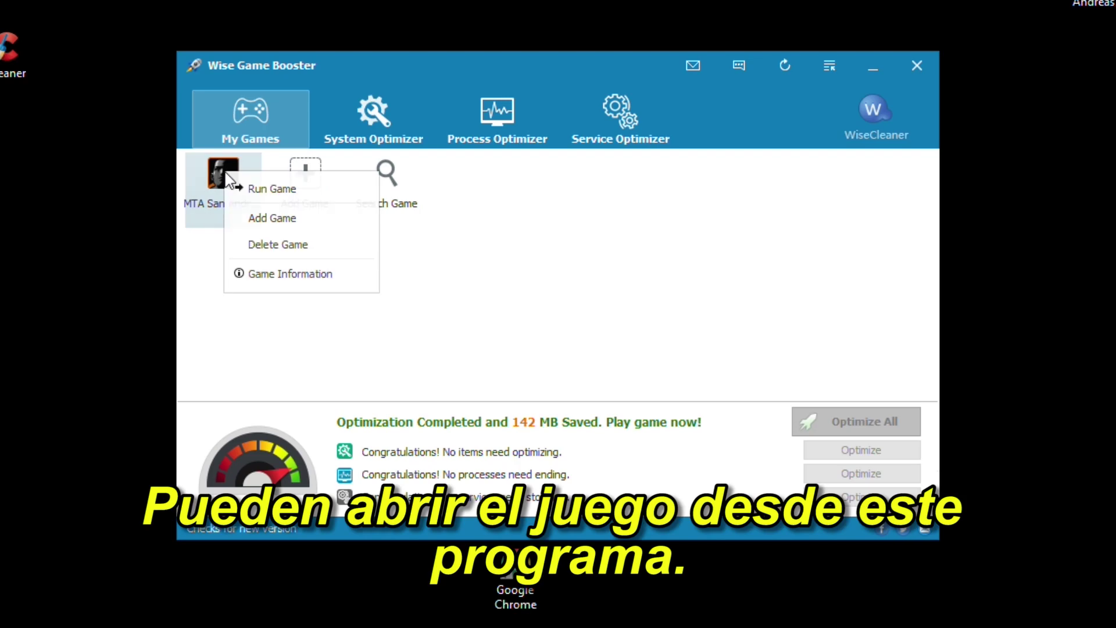
{"action": "left_click", "coordinate": [261, 190]}
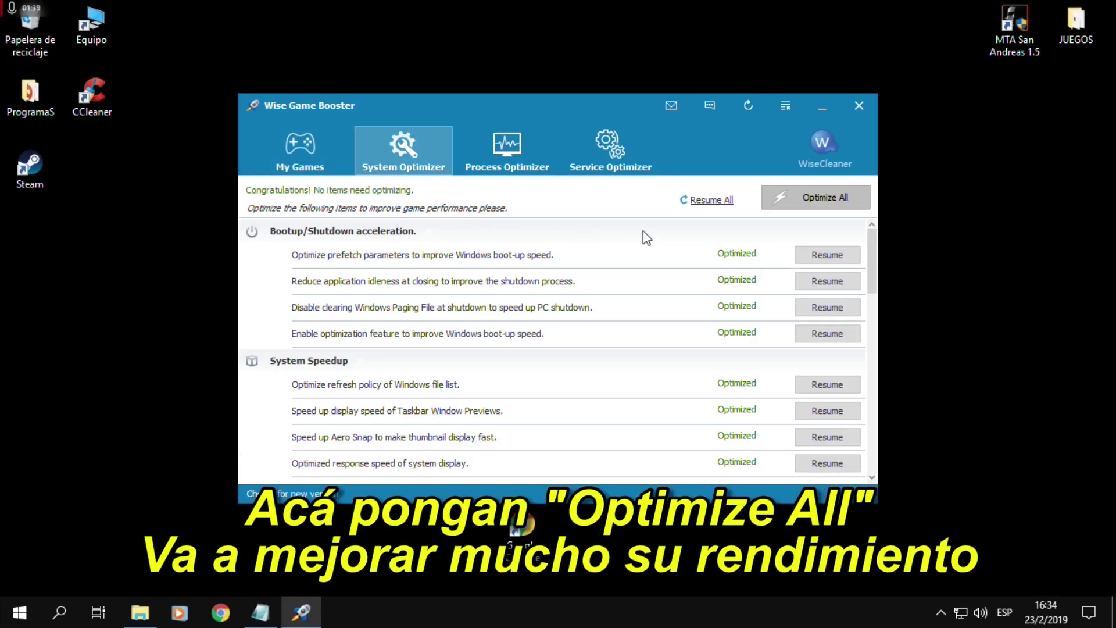
- Stop all the irrelevant services with the Service Optimizer's Optimize All, and return to My Games
{"action": "left_click", "coordinate": [617, 173]}
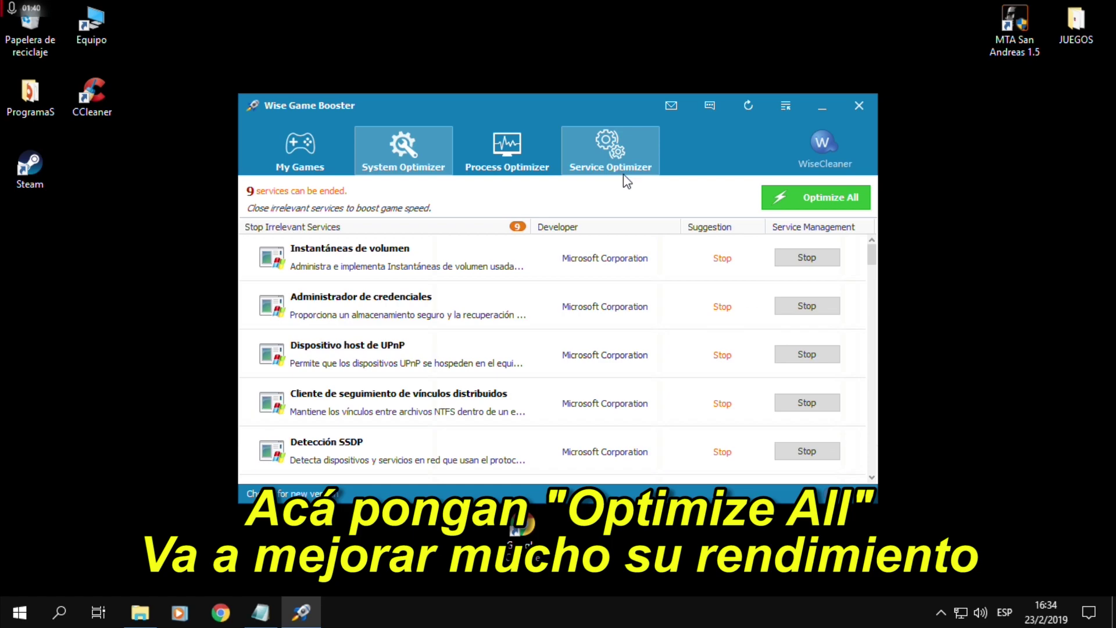
{"action": "left_click", "coordinate": [826, 198]}
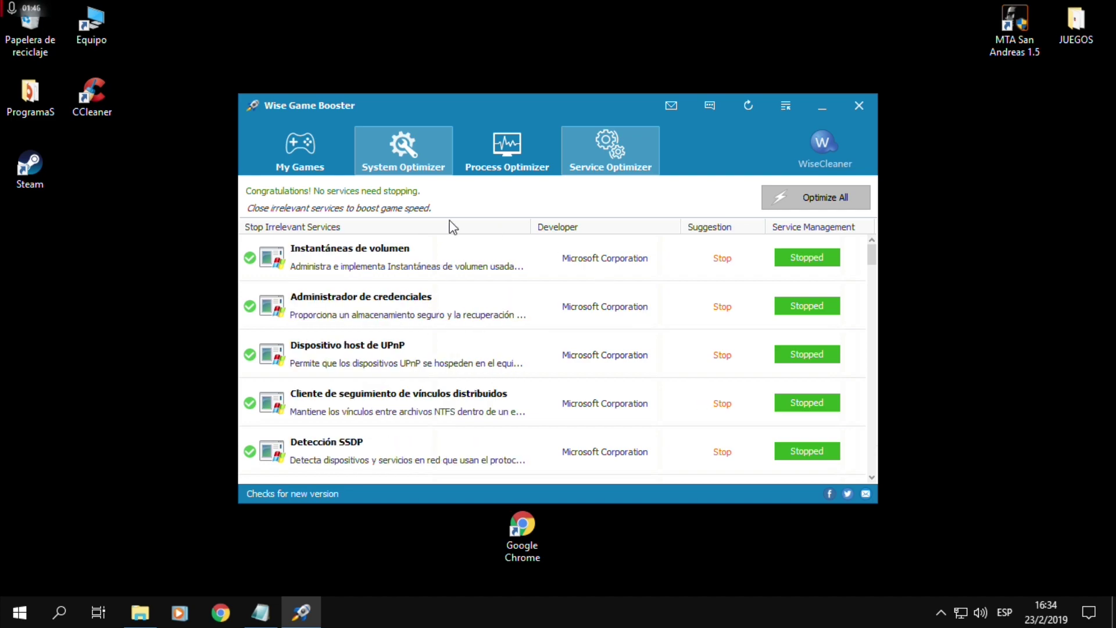
{"action": "left_click", "coordinate": [314, 154]}
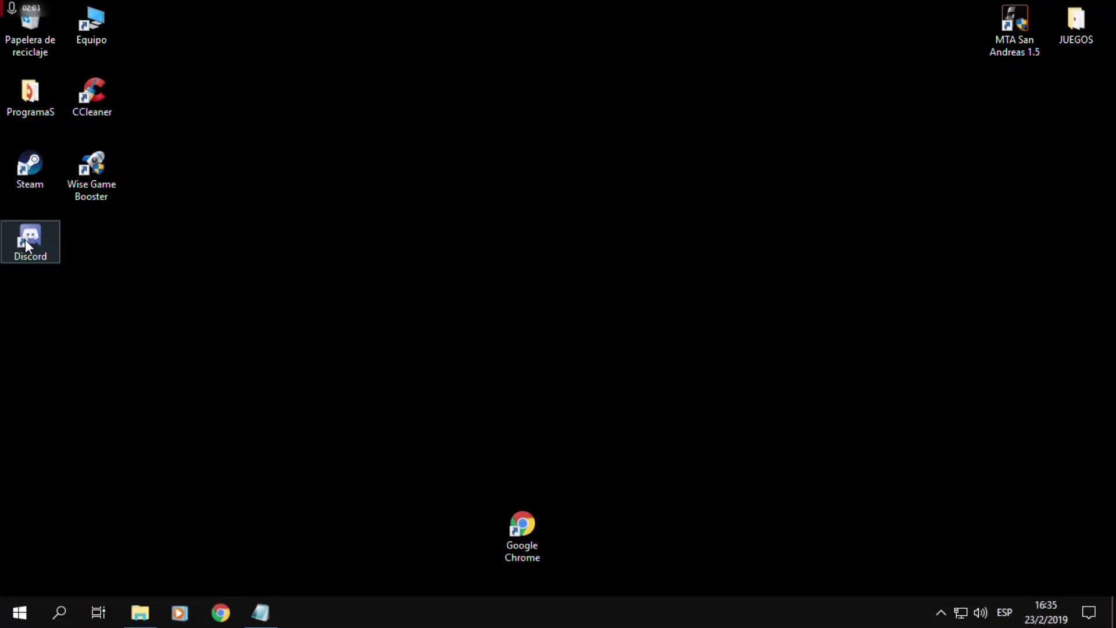
- Open Discord's Apariencia settings, try to toggle "Aceleración por hardware", and dismiss the confirmation
{"action": "double_click", "coordinate": [22, 235]}
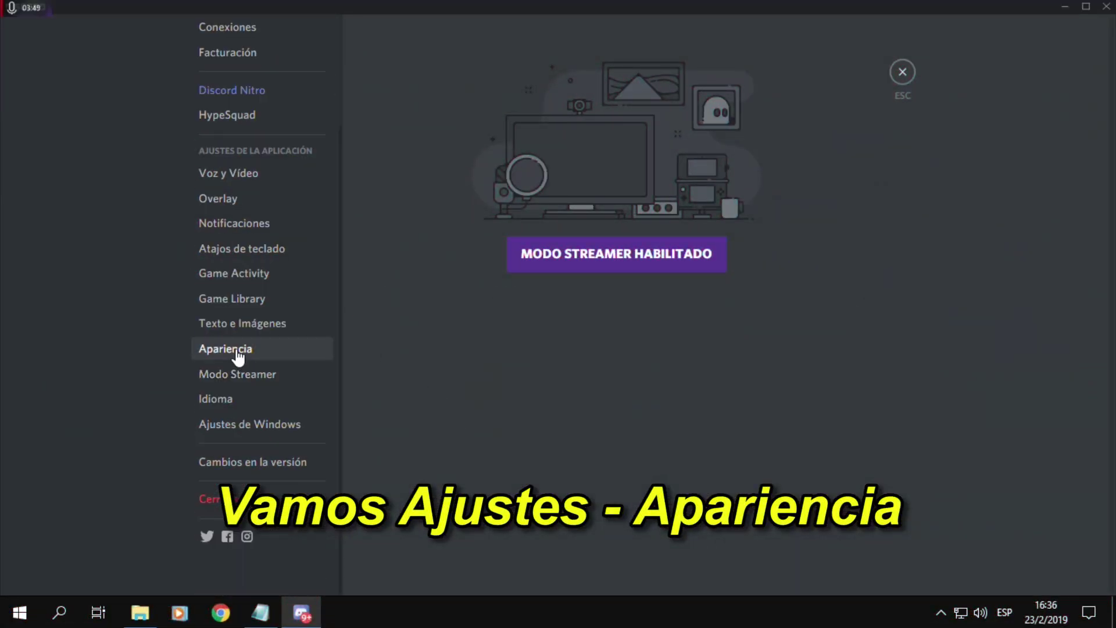
{"action": "left_click", "coordinate": [235, 349]}
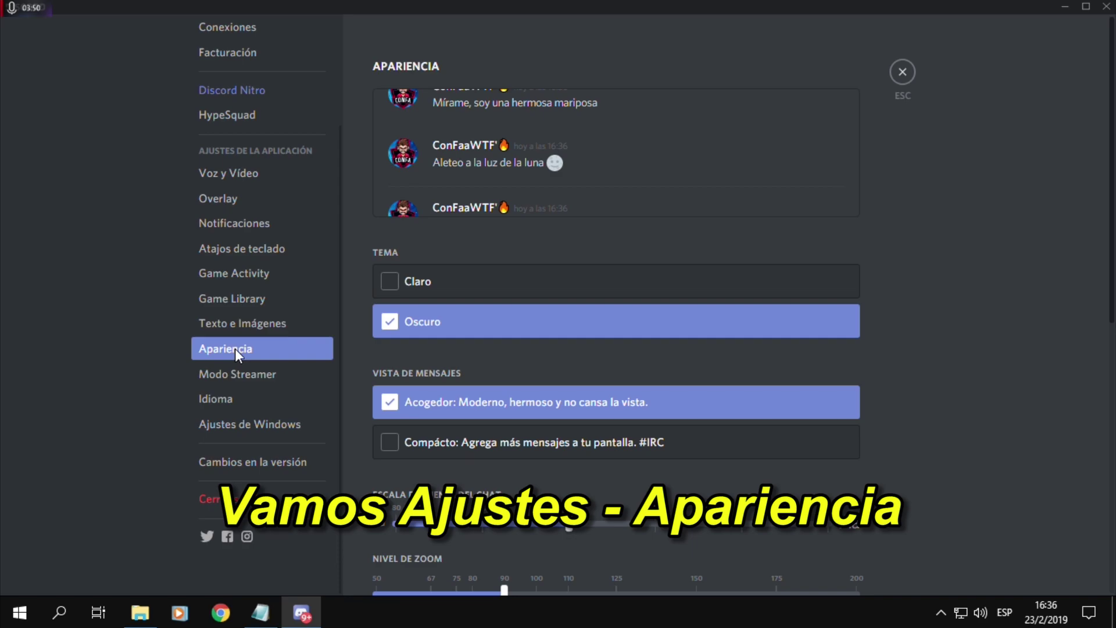
{"action": "scroll", "coordinate": [1029, 317], "scroll_direction": "down", "scroll_amount": 9}
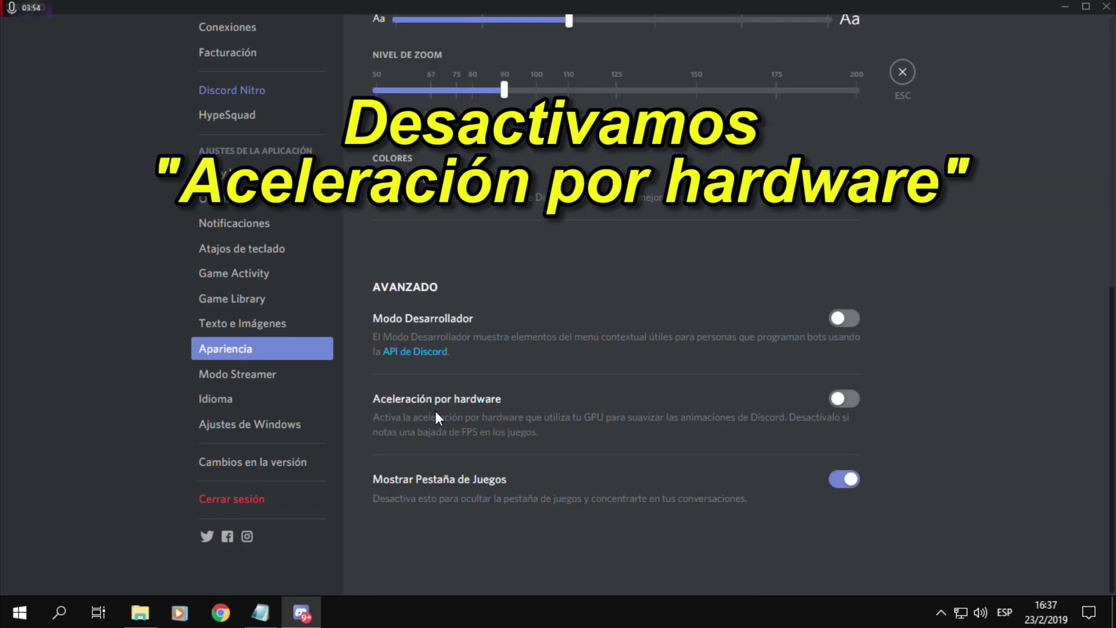
{"action": "left_click", "coordinate": [839, 401]}
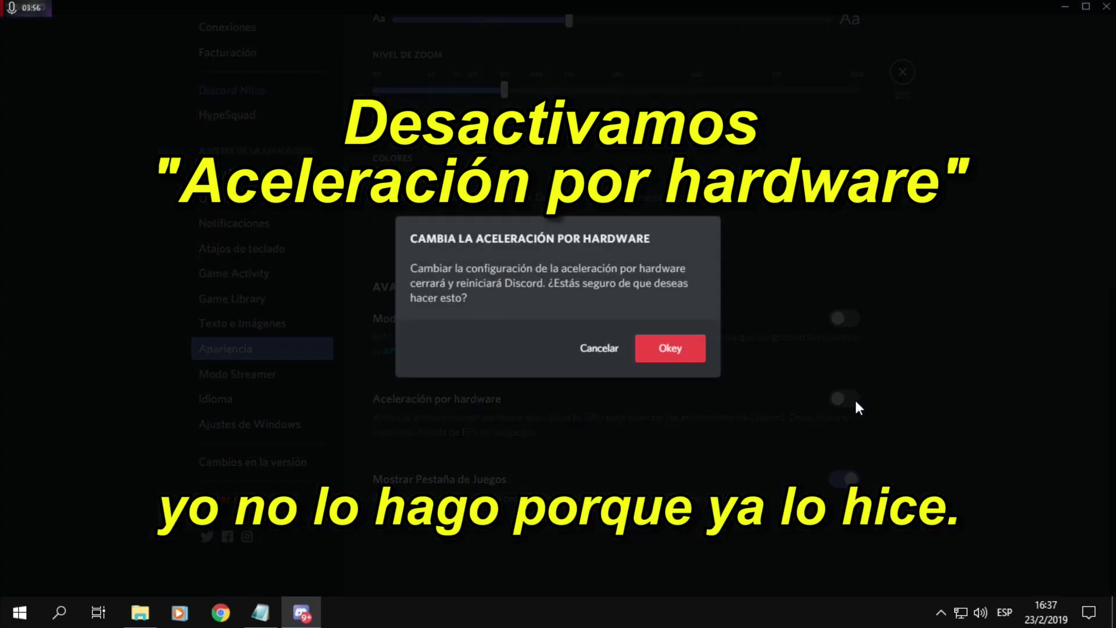
{"action": "left_click", "coordinate": [628, 361]}
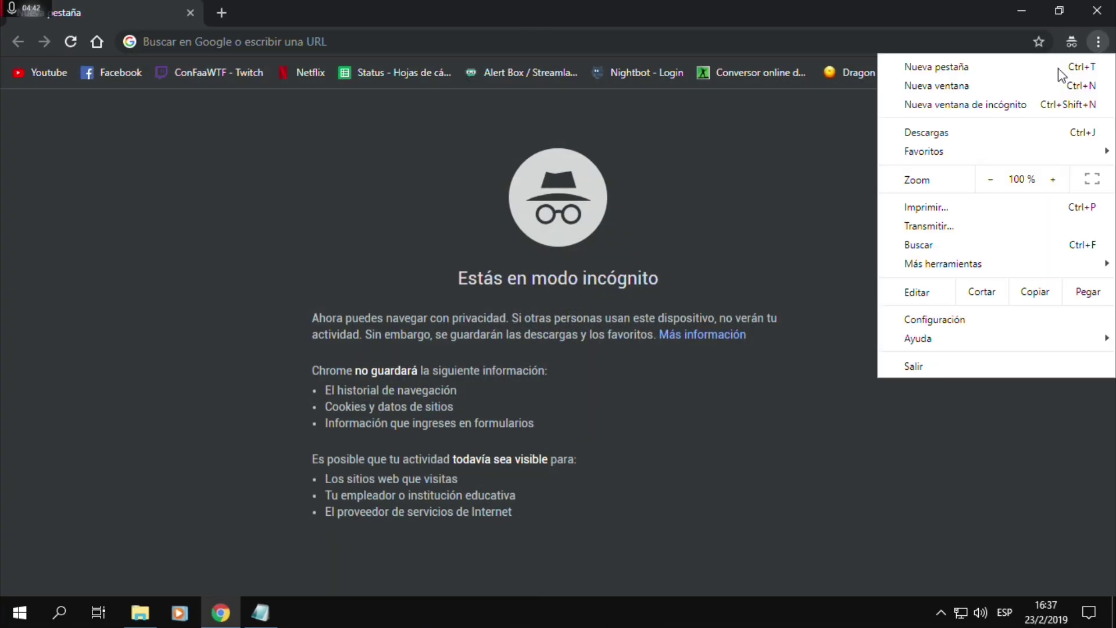
- In Chrome's advanced Sistema settings, turn off running background apps after closing and hardware acceleration, and close the browser
{"action": "left_click", "coordinate": [974, 323]}
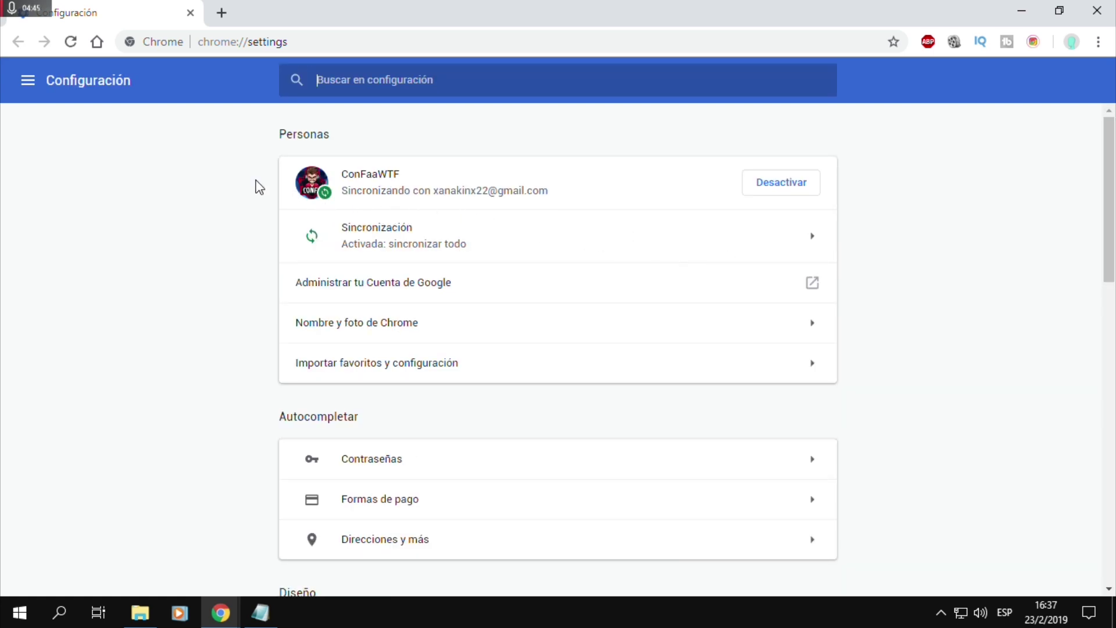
{"action": "left_click", "coordinate": [28, 81]}
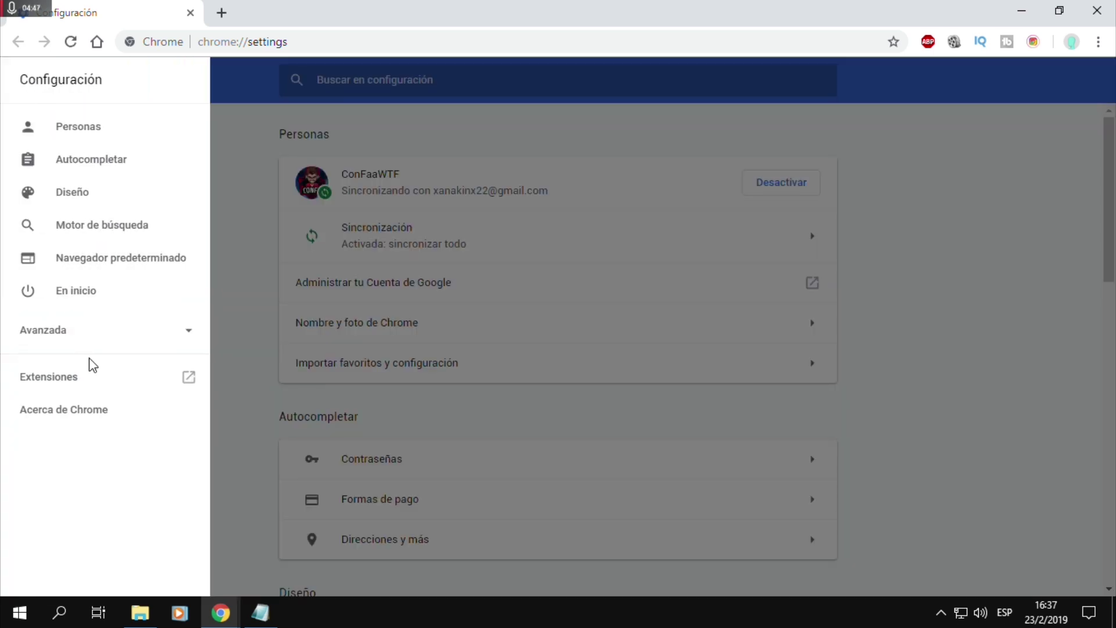
{"action": "left_click", "coordinate": [107, 332]}
{"action": "scroll", "coordinate": [117, 426], "scroll_direction": "down", "scroll_amount": 1}
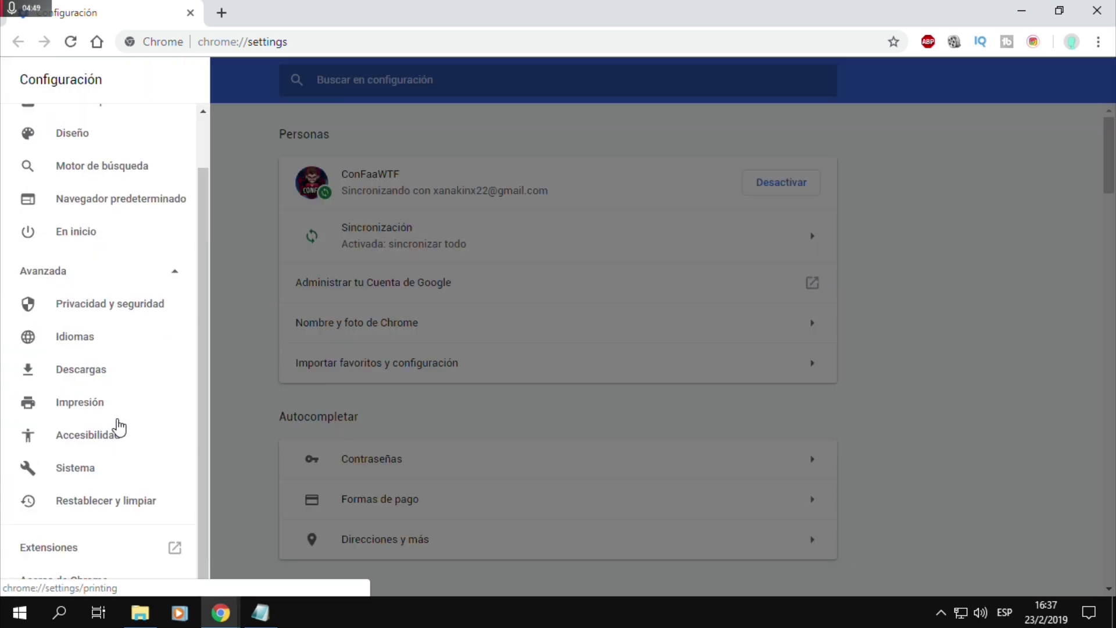
{"action": "left_click", "coordinate": [83, 470]}
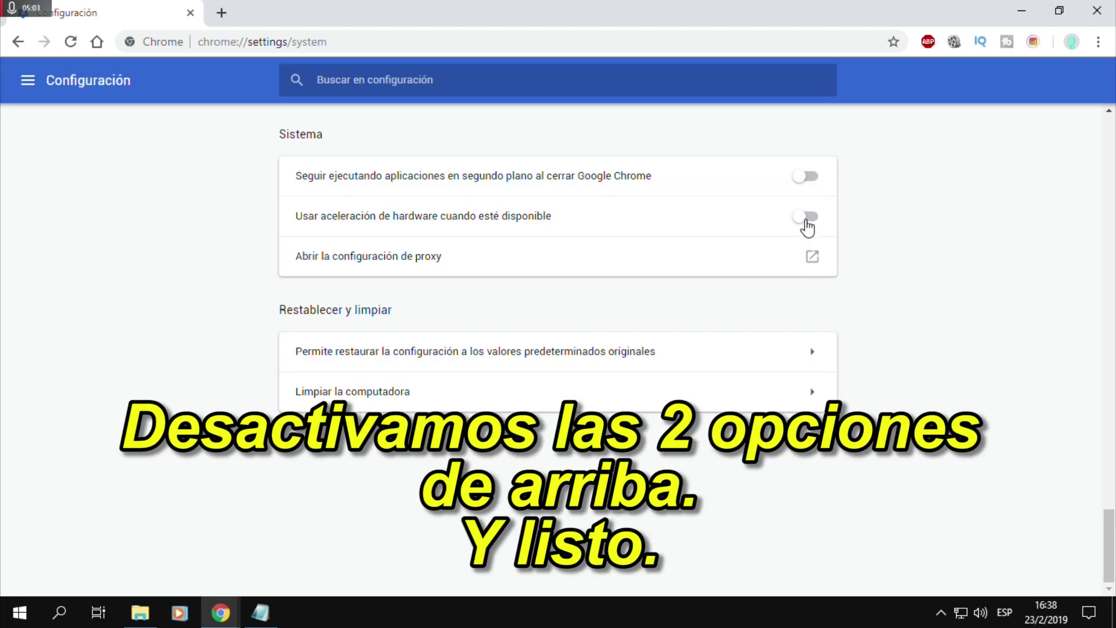
{"action": "left_click", "coordinate": [807, 221]}
{"action": "left_click", "coordinate": [813, 181]}
{"action": "left_click", "coordinate": [821, 178]}
{"action": "left_click", "coordinate": [811, 216]}
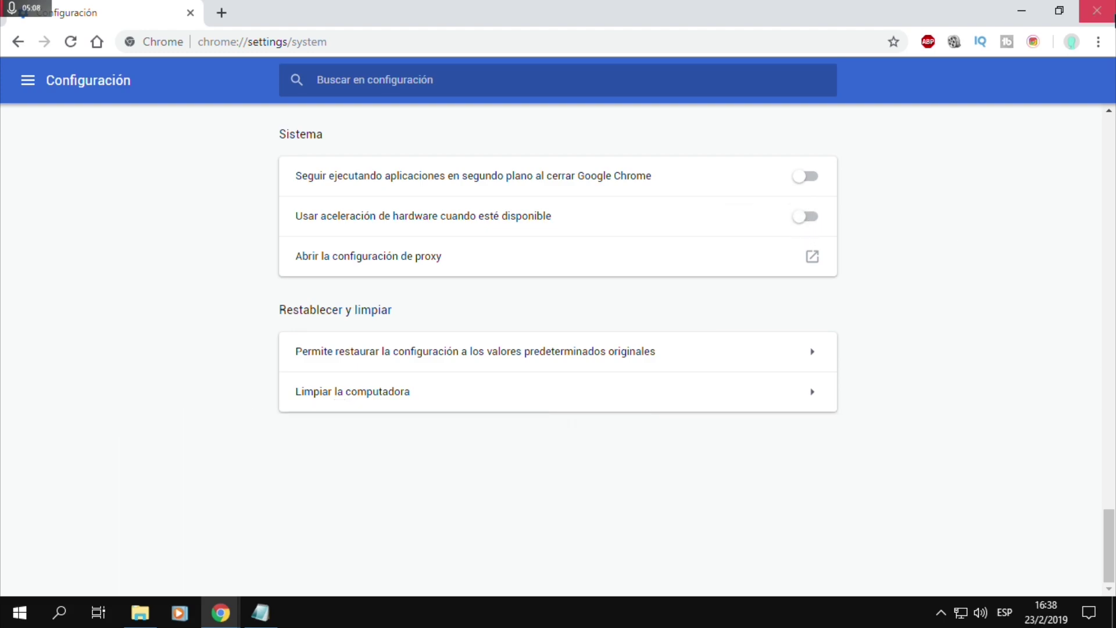
{"action": "left_click", "coordinate": [1097, 10]}
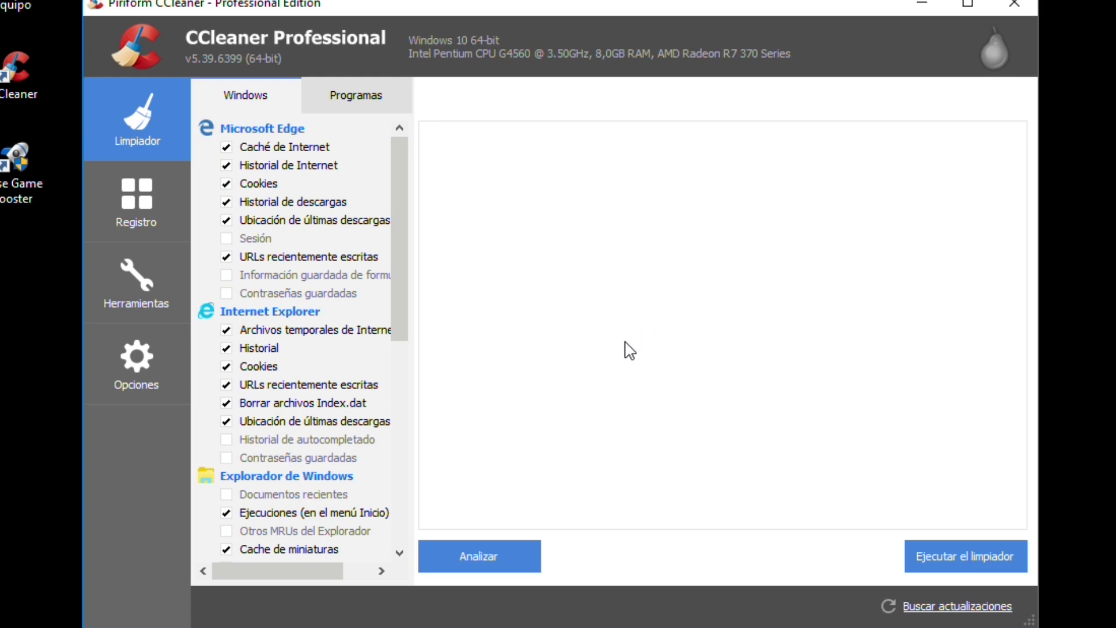
- Switch to CCleaner, run the cleaner with the checked Windows items, and scan the registry for problems
{"action": "left_click", "coordinate": [948, 571]}
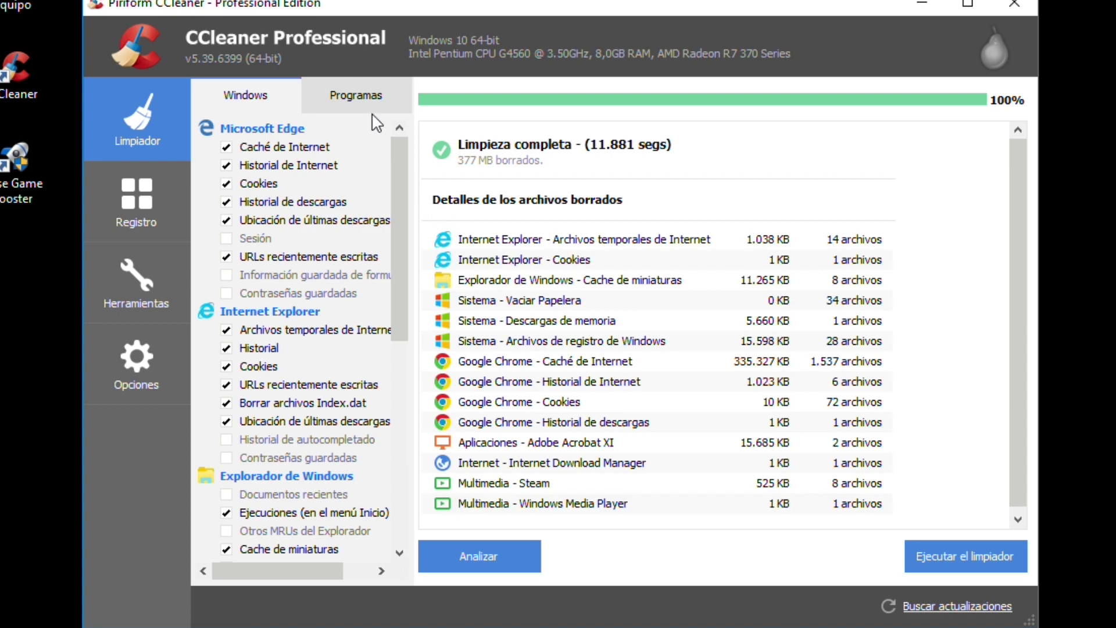
{"action": "left_click", "coordinate": [139, 220]}
{"action": "left_click", "coordinate": [515, 555]}
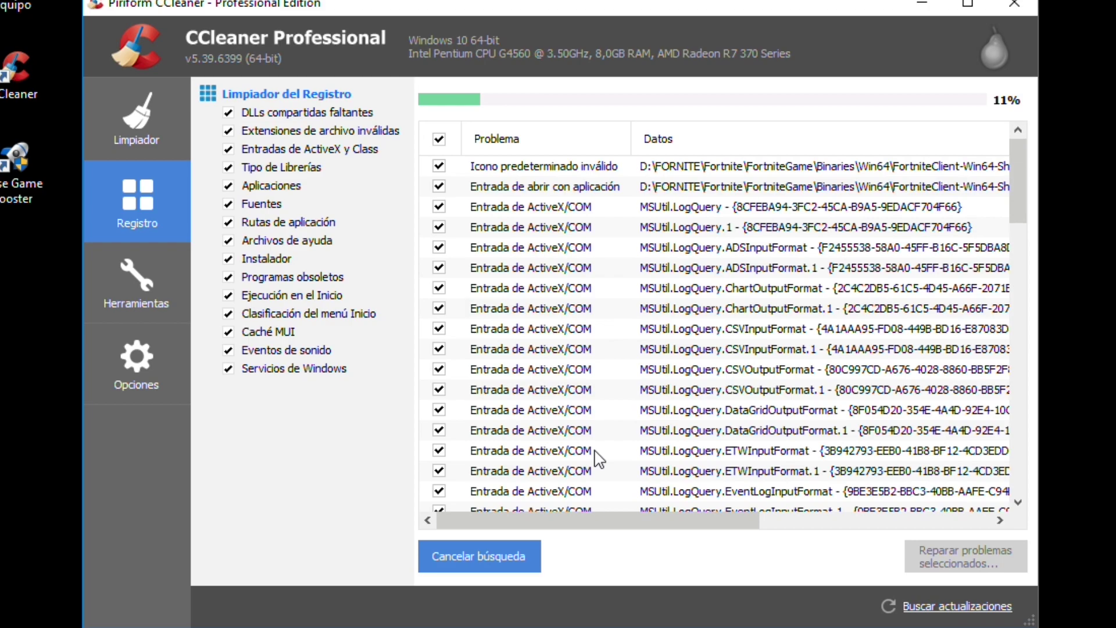
- Repair all the selected registry problems and close the repair dialog
{"action": "left_click_drag", "start_coordinate": [1018, 174], "coordinate": [1018, 465]}
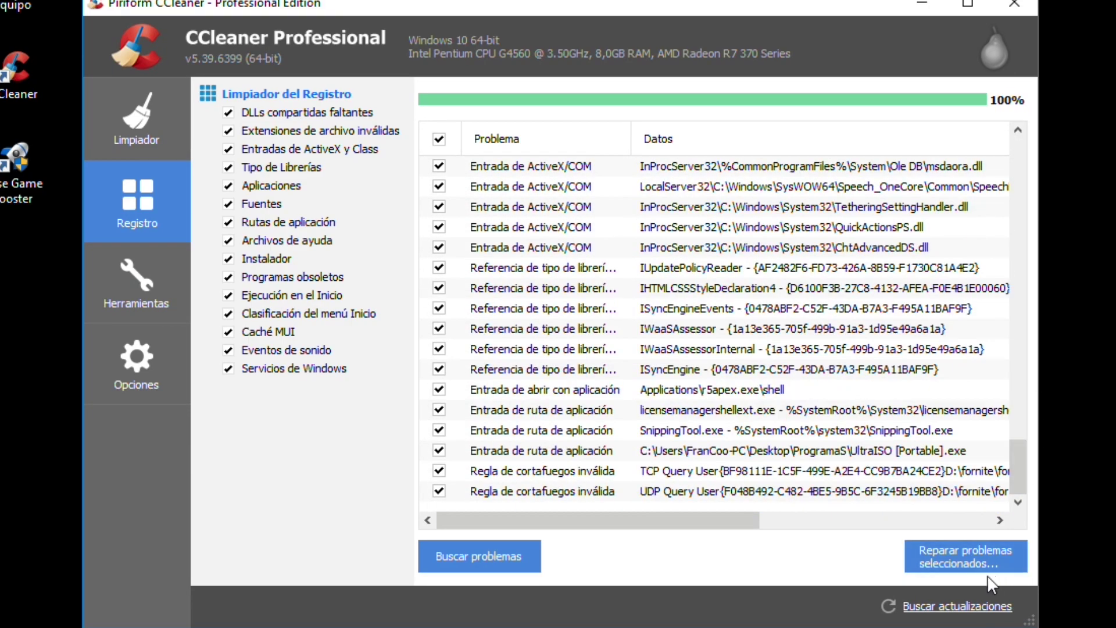
{"action": "left_click", "coordinate": [961, 563]}
{"action": "left_click", "coordinate": [629, 365]}
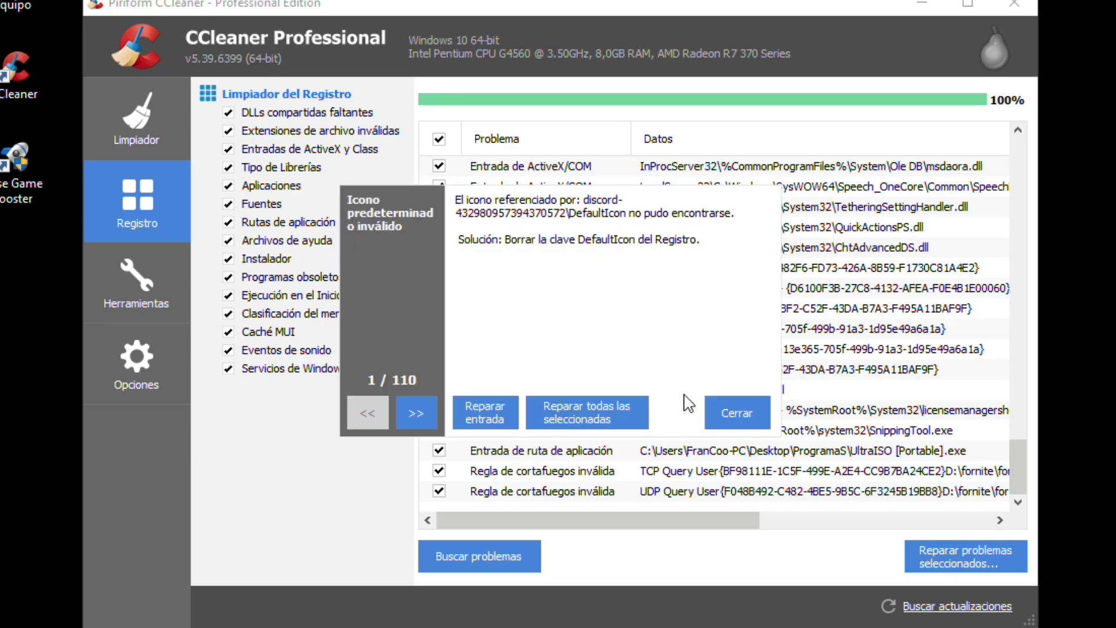
{"action": "left_click", "coordinate": [587, 415]}
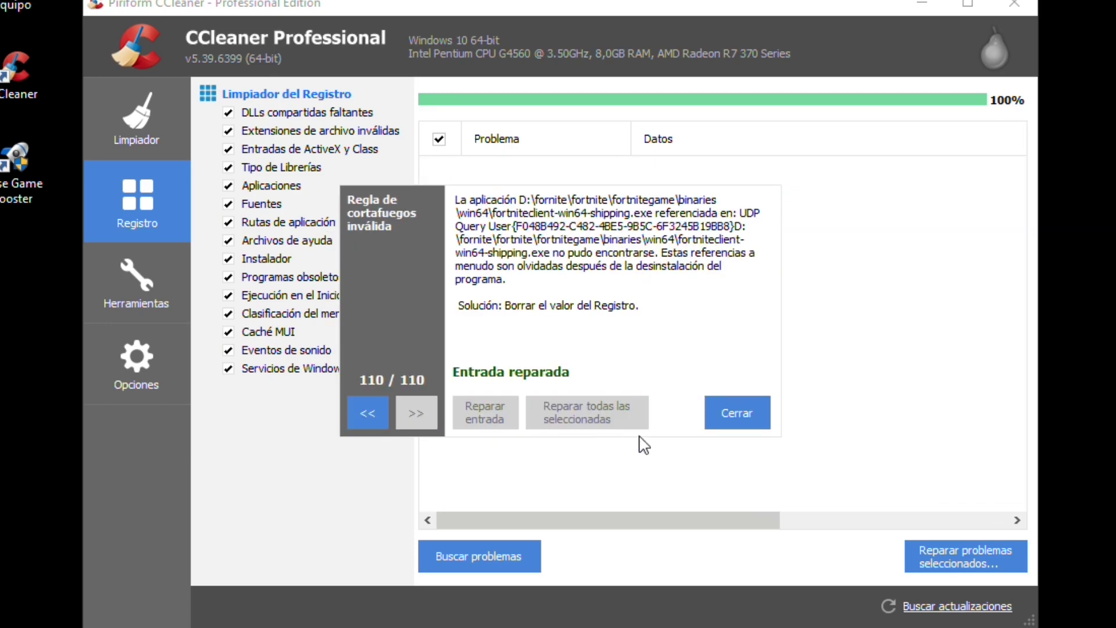
{"action": "left_click", "coordinate": [727, 410]}
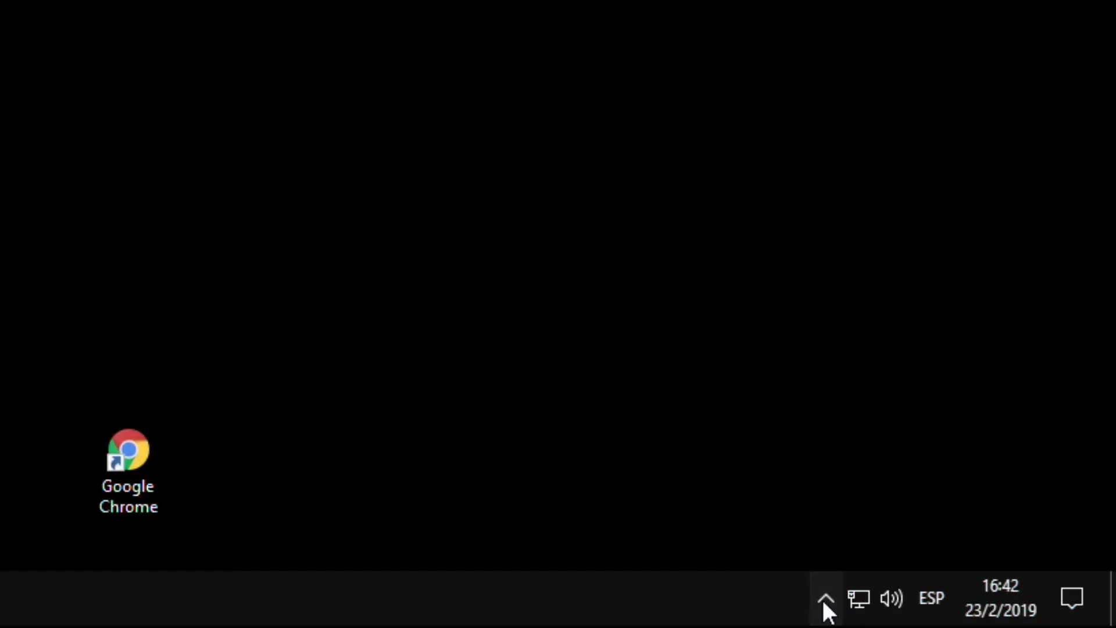
- Show the hidden icons of the system tray and close the background programs that are not needed
{"action": "left_click", "coordinate": [826, 599]}
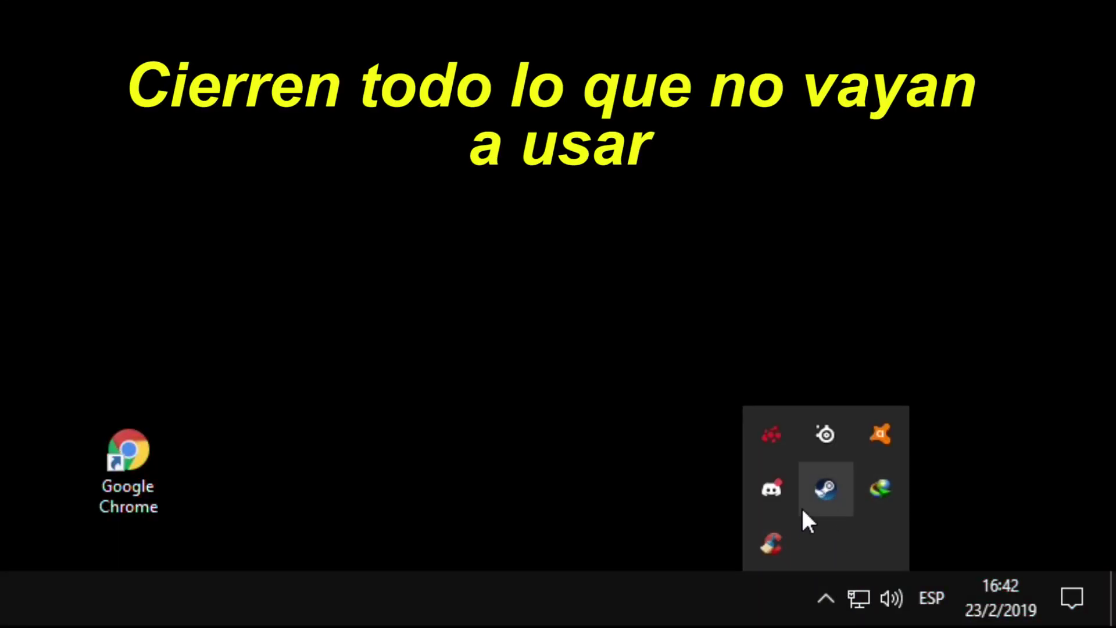
{"action": "right_click", "coordinate": [832, 501]}
{"action": "left_click", "coordinate": [558, 482]}
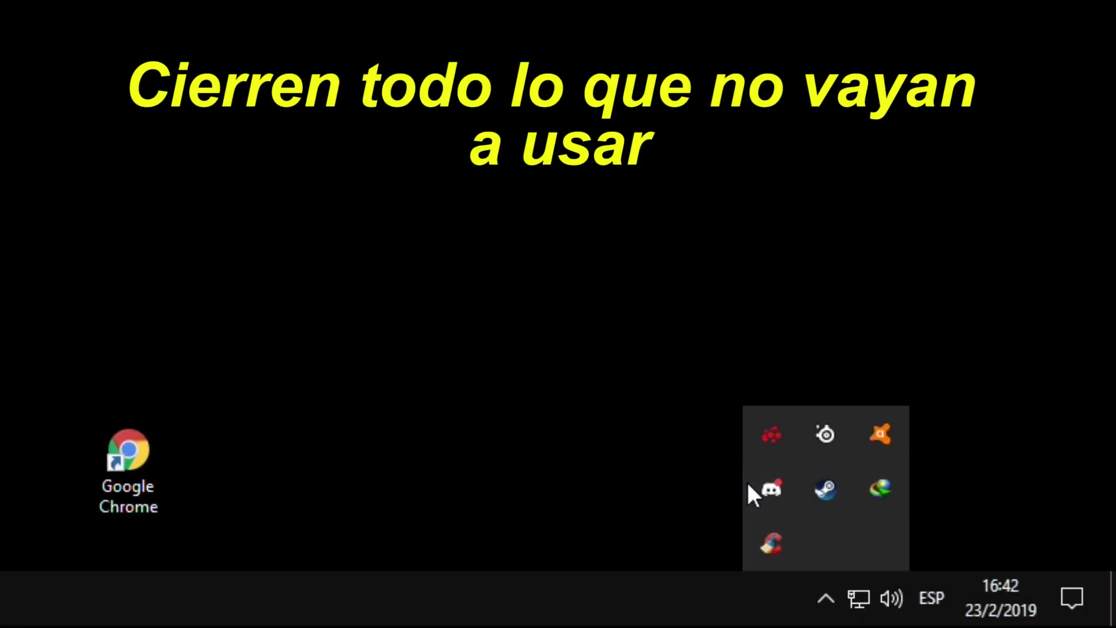
{"action": "right_click", "coordinate": [860, 540]}
{"action": "left_click", "coordinate": [869, 519]}
{"action": "right_click", "coordinate": [846, 546]}
{"action": "left_click", "coordinate": [860, 527]}
{"action": "left_click", "coordinate": [729, 379]}
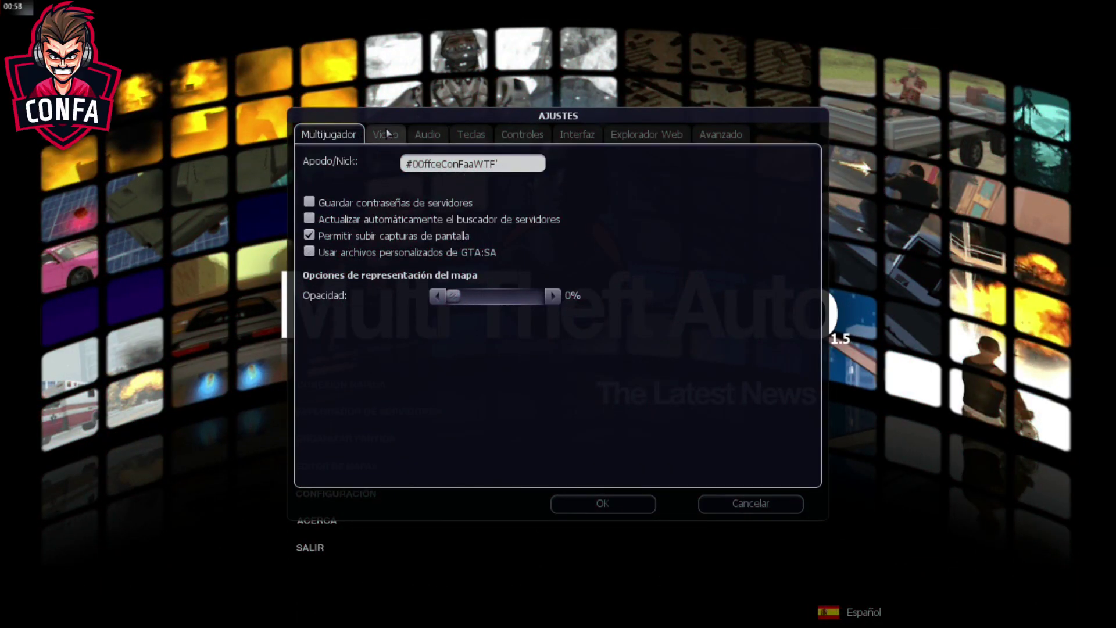
- In Multi Theft Auto's video settings, set the resolution to 800 x 600 x 32 and the full-screen mode to Estándar
{"action": "left_click", "coordinate": [386, 133]}
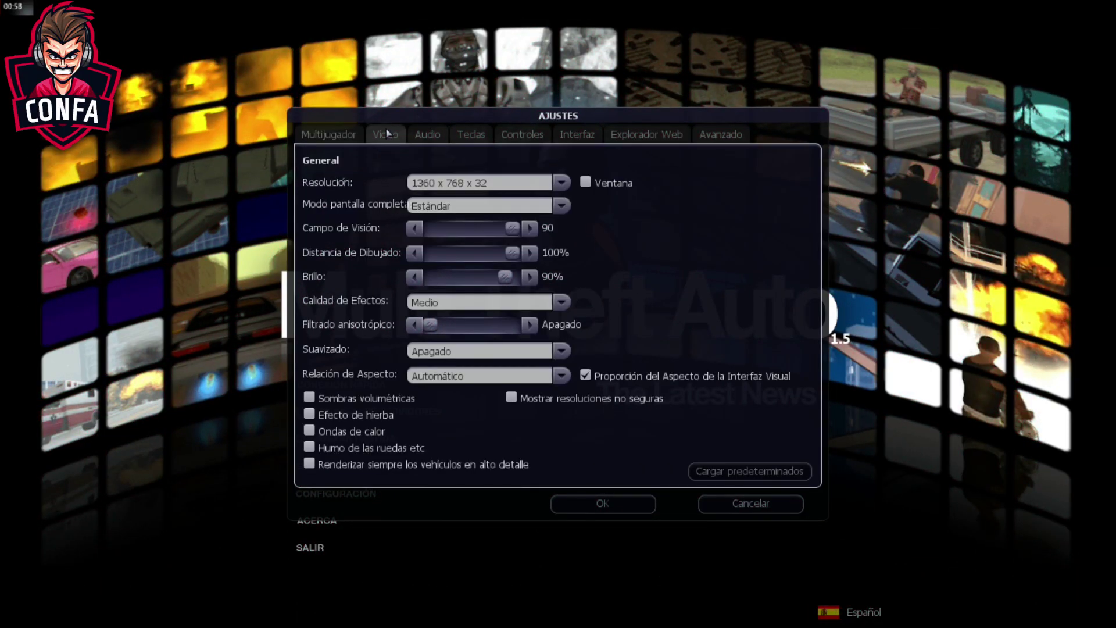
{"action": "left_click", "coordinate": [562, 184]}
{"action": "scroll", "coordinate": [495, 249], "scroll_direction": "up", "scroll_amount": 2}
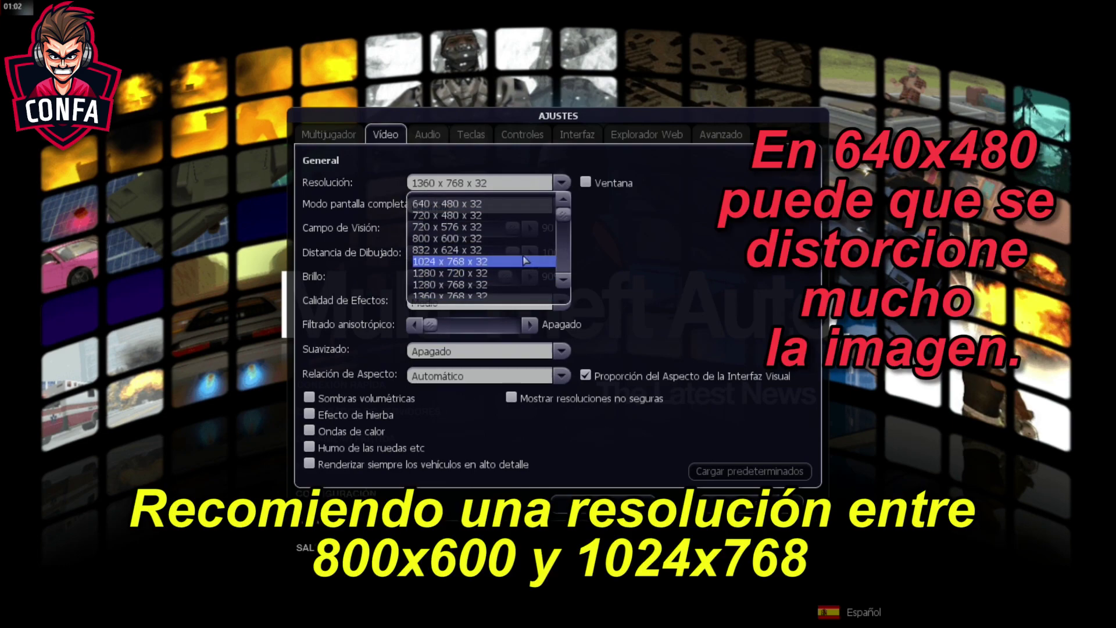
{"action": "left_click", "coordinate": [458, 244]}
{"action": "left_click", "coordinate": [478, 184]}
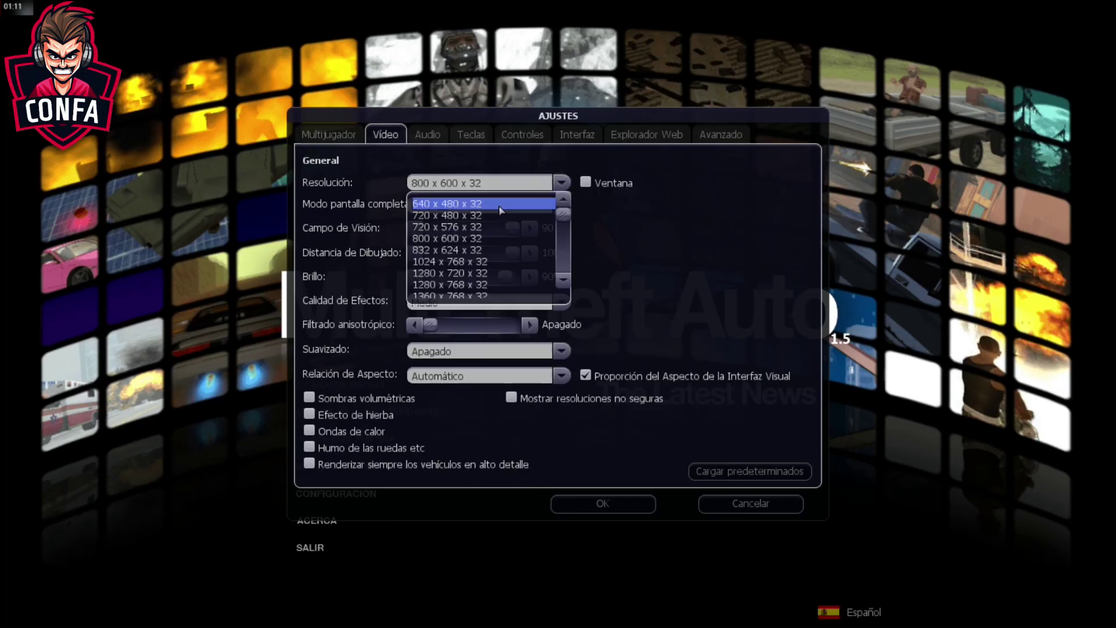
{"action": "left_click", "coordinate": [471, 243]}
{"action": "left_click", "coordinate": [456, 206]}
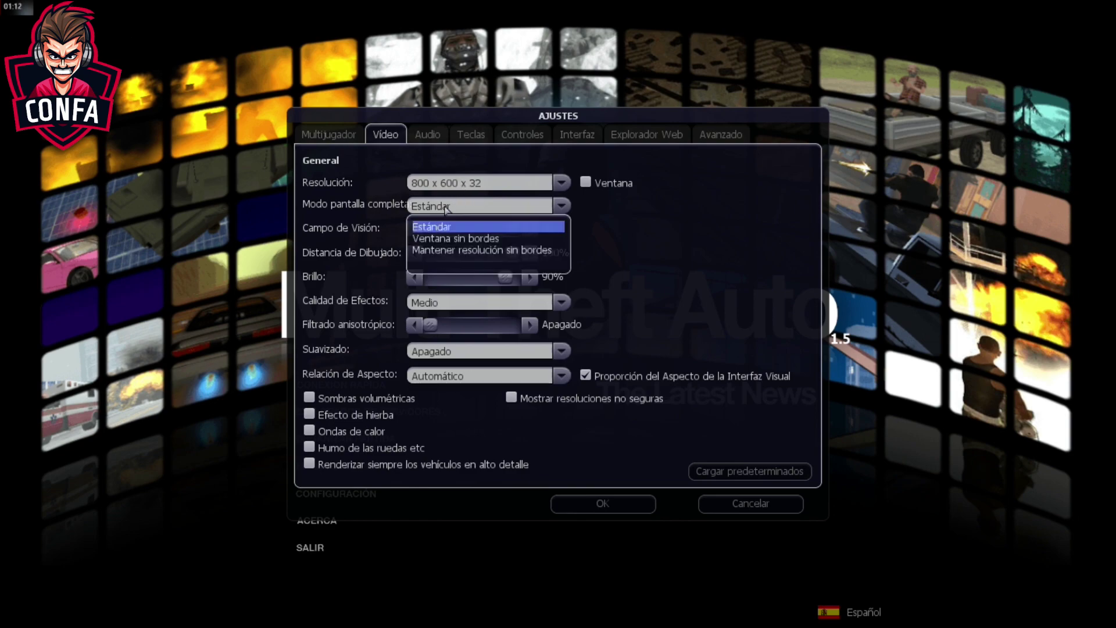
{"action": "left_click", "coordinate": [447, 209]}
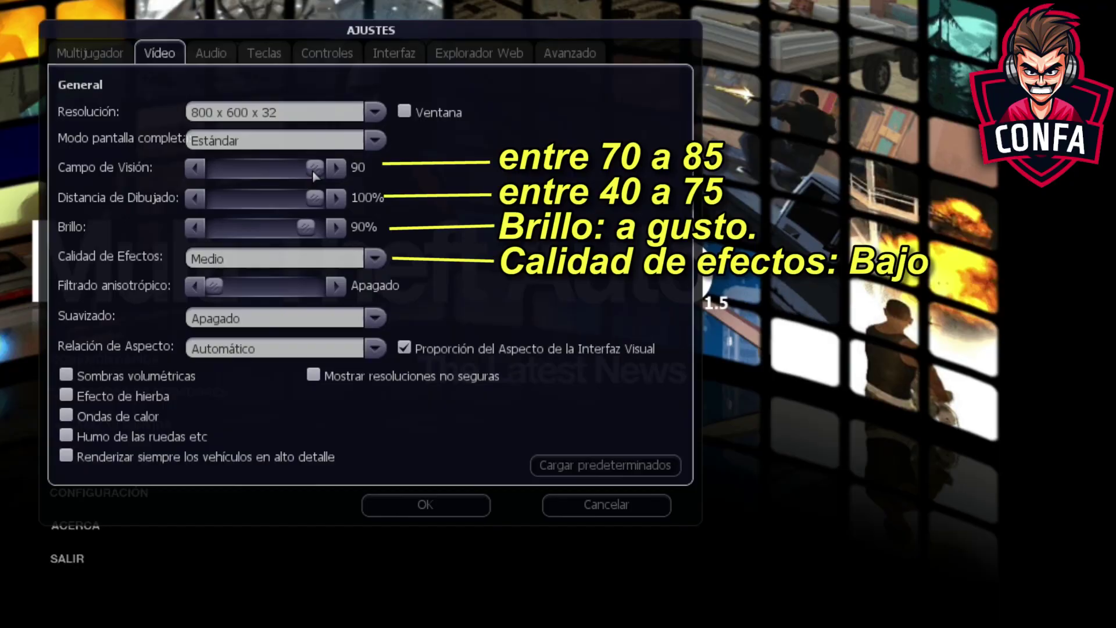
- Set Campo de Visión to 70 and Distancia de Dibujado to 75%
{"action": "left_click_drag", "start_coordinate": [275, 169], "coordinate": [214, 169]}
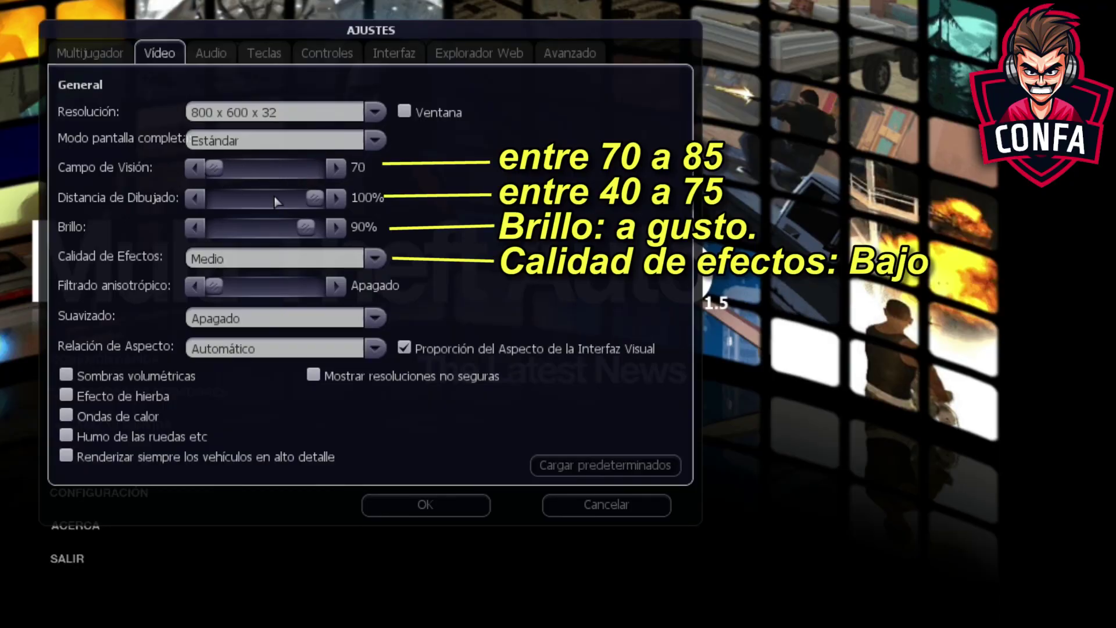
{"action": "left_click_drag", "start_coordinate": [317, 201], "coordinate": [199, 209]}
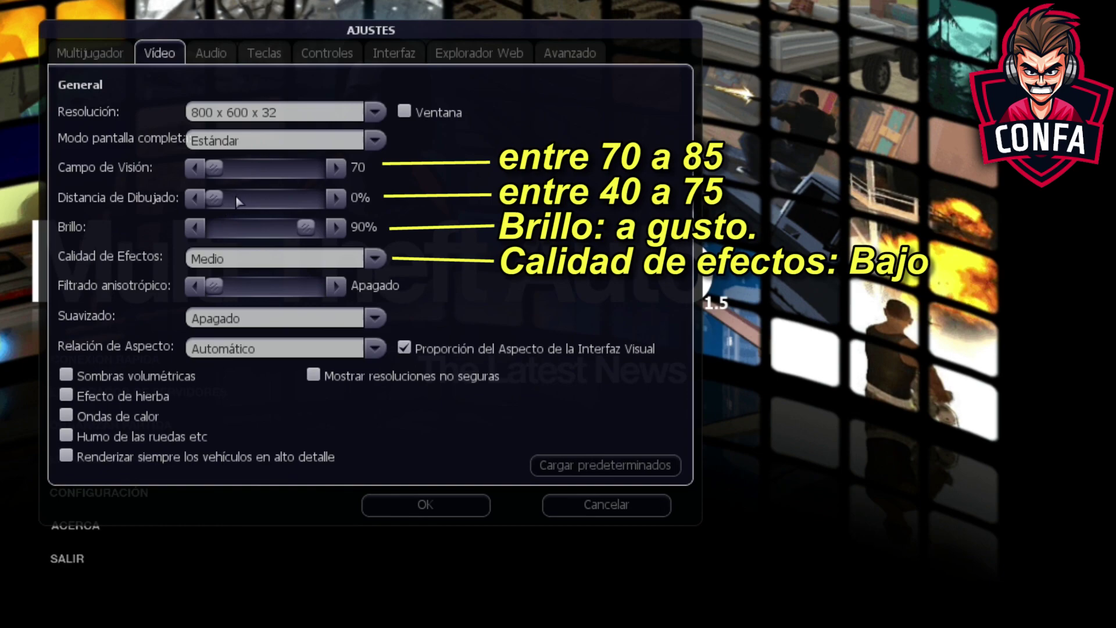
{"action": "left_click_drag", "start_coordinate": [218, 198], "coordinate": [295, 202]}
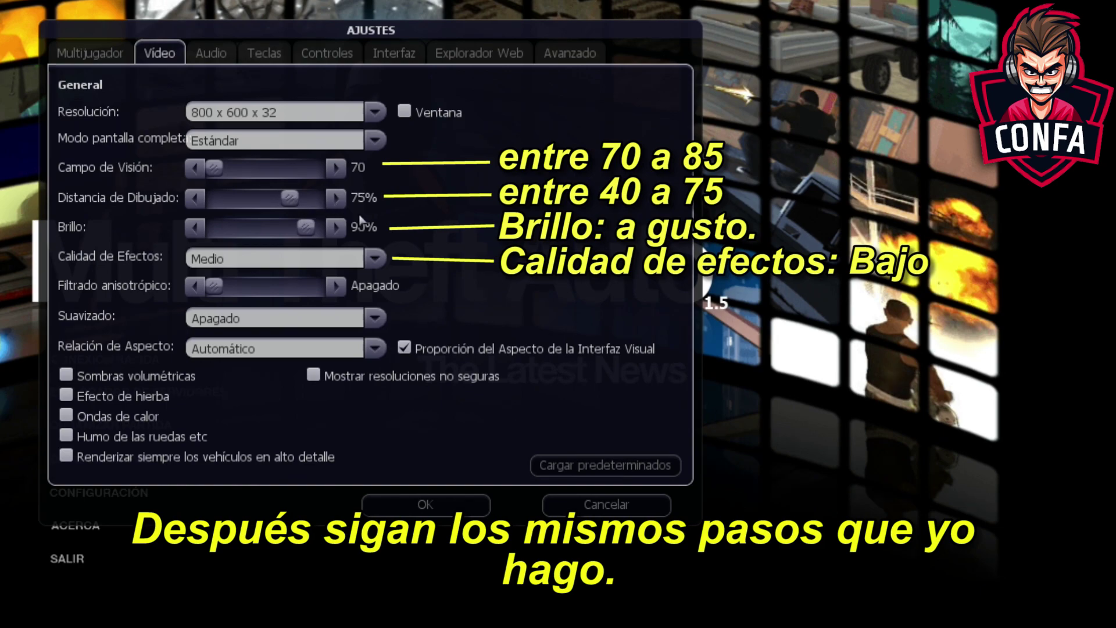
- Set Calidad de Efectos to Bajo and Suavizado to Apagado
{"action": "left_click", "coordinate": [273, 259]}
{"action": "left_click", "coordinate": [232, 285]}
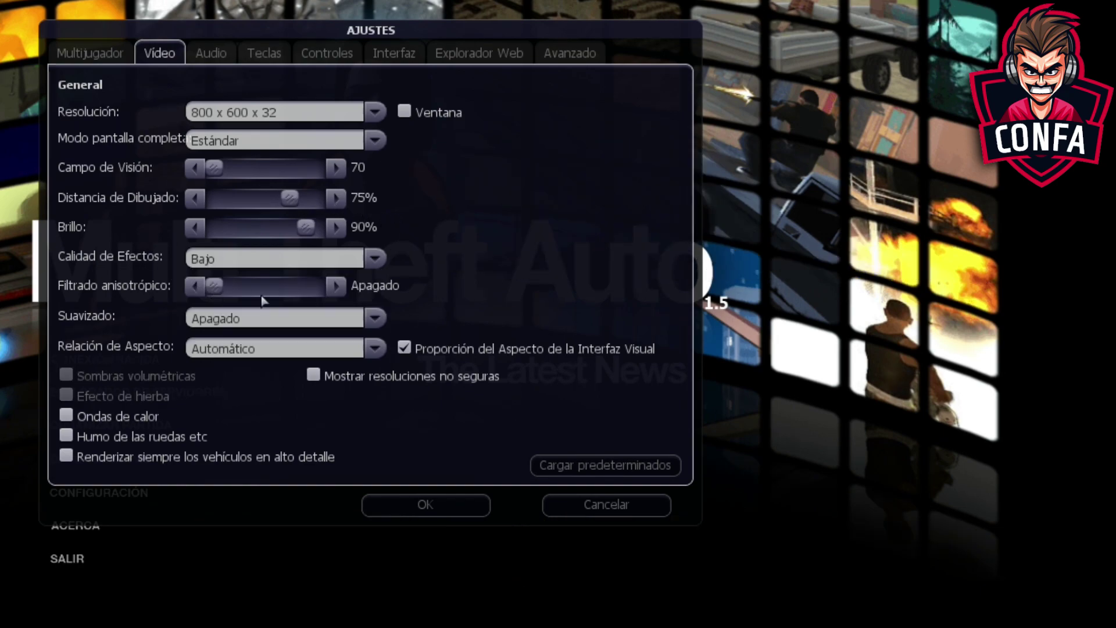
{"action": "left_click", "coordinate": [224, 322]}
{"action": "left_click", "coordinate": [227, 343]}
- Raise Calidad de Efectos to Alto, try switching the extra visual effects on and off, and return the quality to Bajo
{"action": "left_click", "coordinate": [273, 259]}
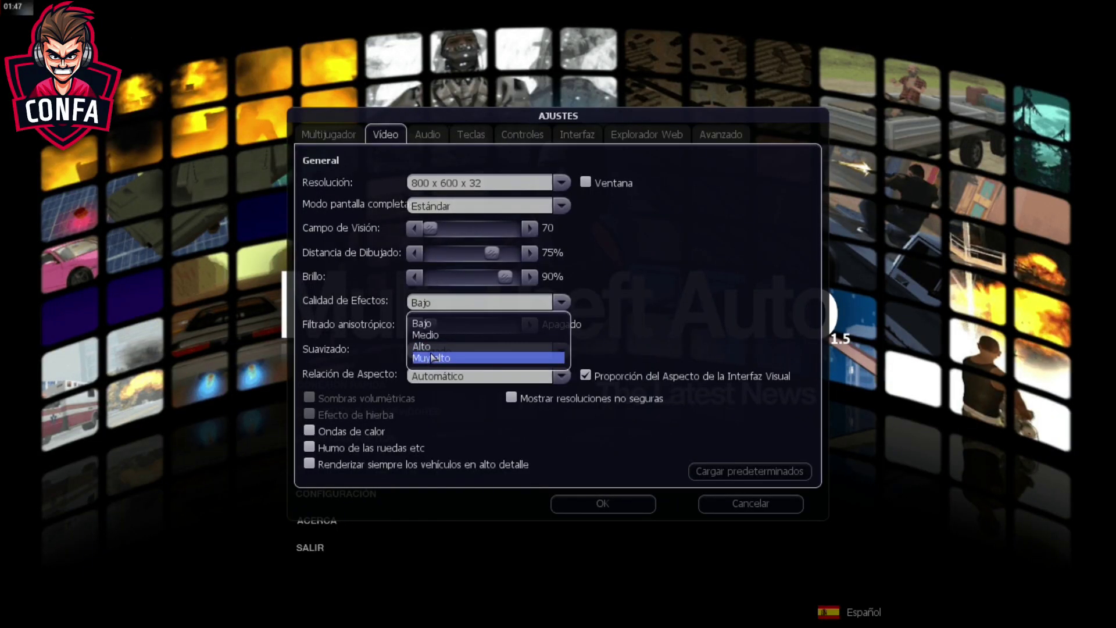
{"action": "left_click", "coordinate": [215, 316]}
{"action": "left_click", "coordinate": [310, 398]}
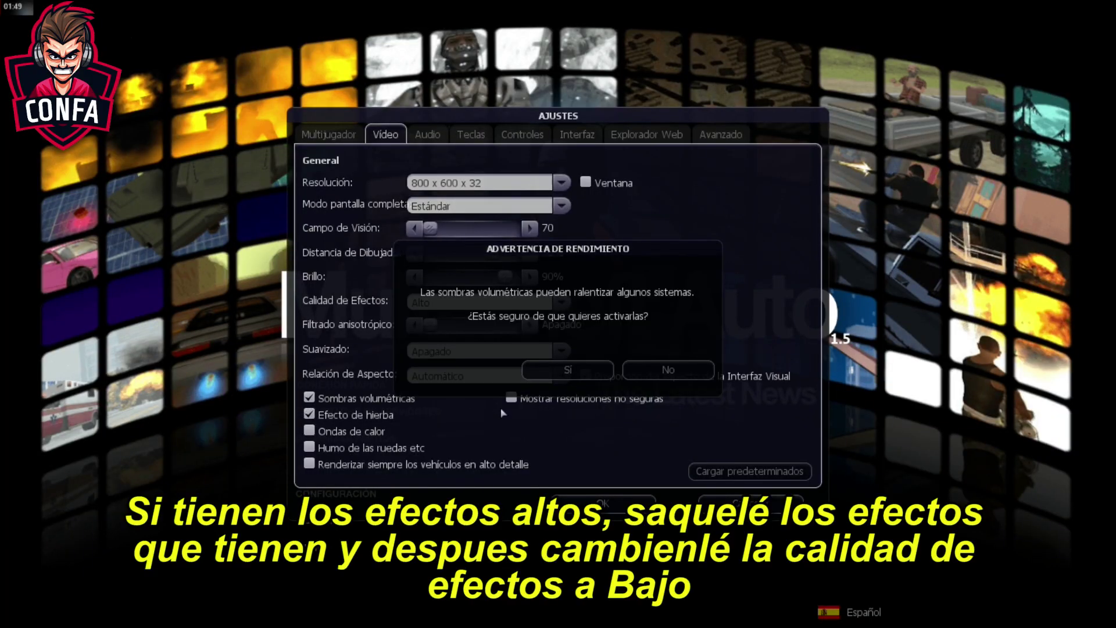
{"action": "left_click", "coordinate": [669, 372]}
{"action": "left_click", "coordinate": [309, 414]}
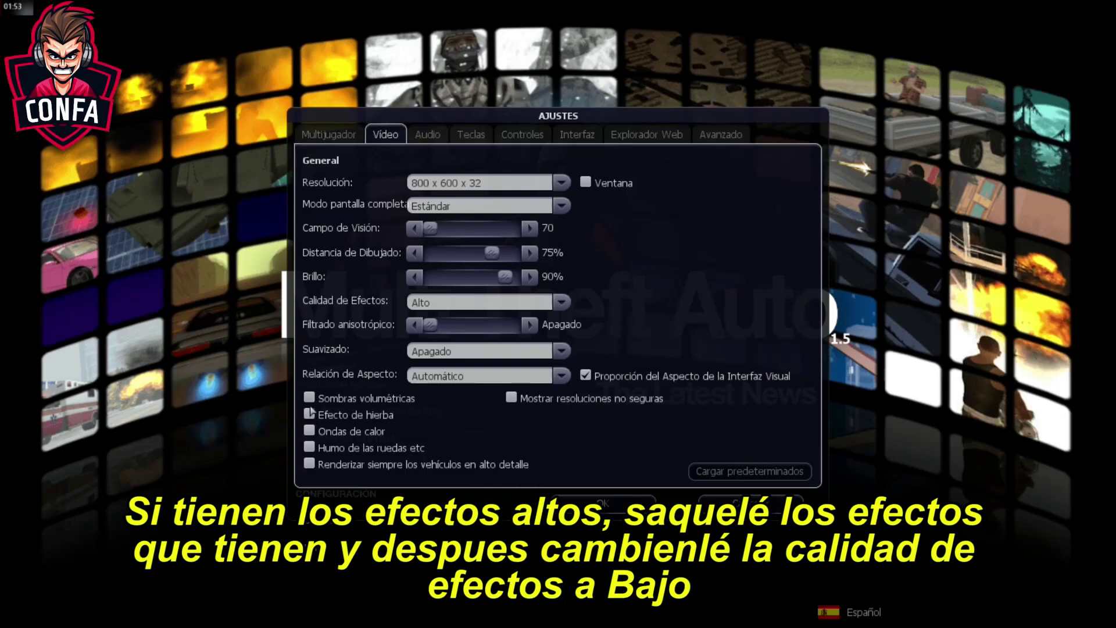
{"action": "left_click", "coordinate": [310, 447]}
{"action": "left_click", "coordinate": [427, 302]}
{"action": "left_click", "coordinate": [427, 323]}
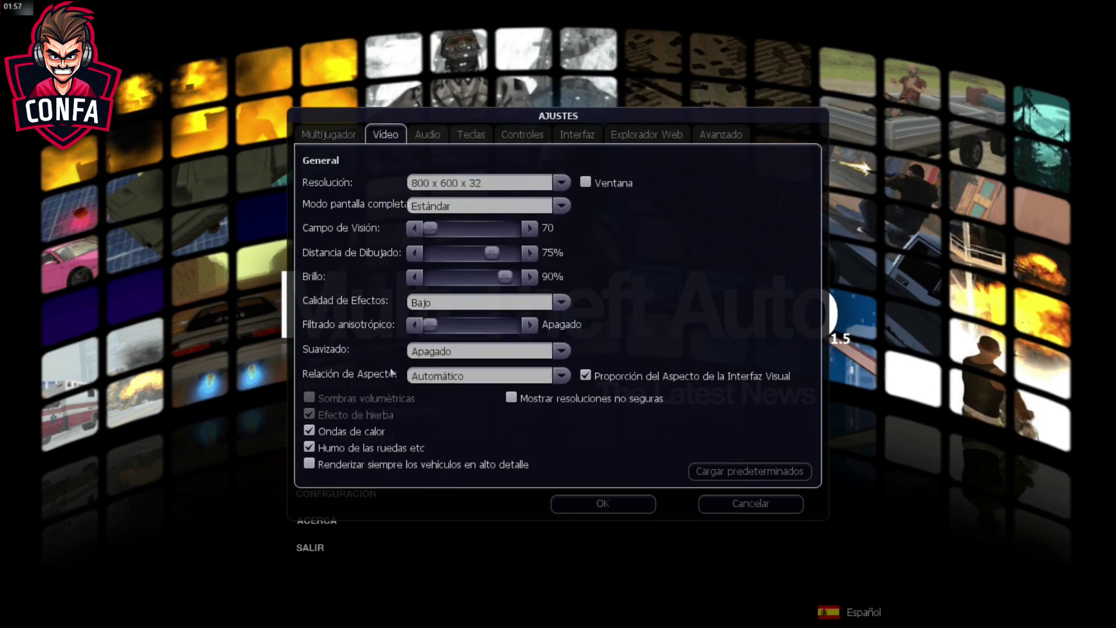
- Set Calidad de Efectos to Alto, clear Efecto de hierba, Ondas de calor and Humo de las ruedas, and set the quality back to Bajo
{"action": "left_click", "coordinate": [480, 303]}
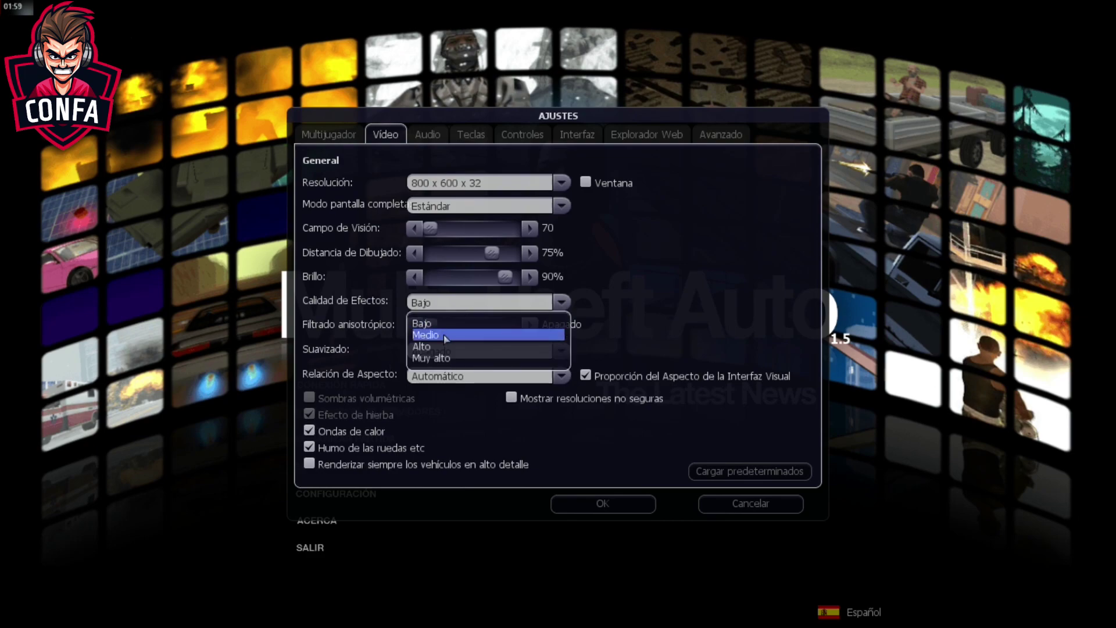
{"action": "left_click", "coordinate": [436, 351]}
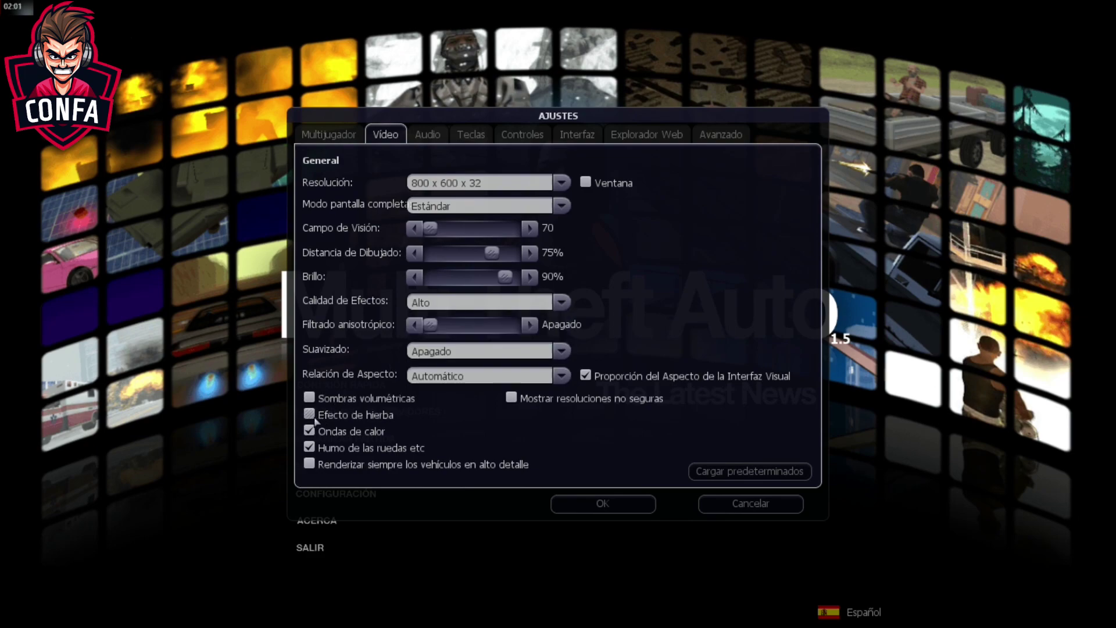
{"action": "left_click", "coordinate": [448, 298]}
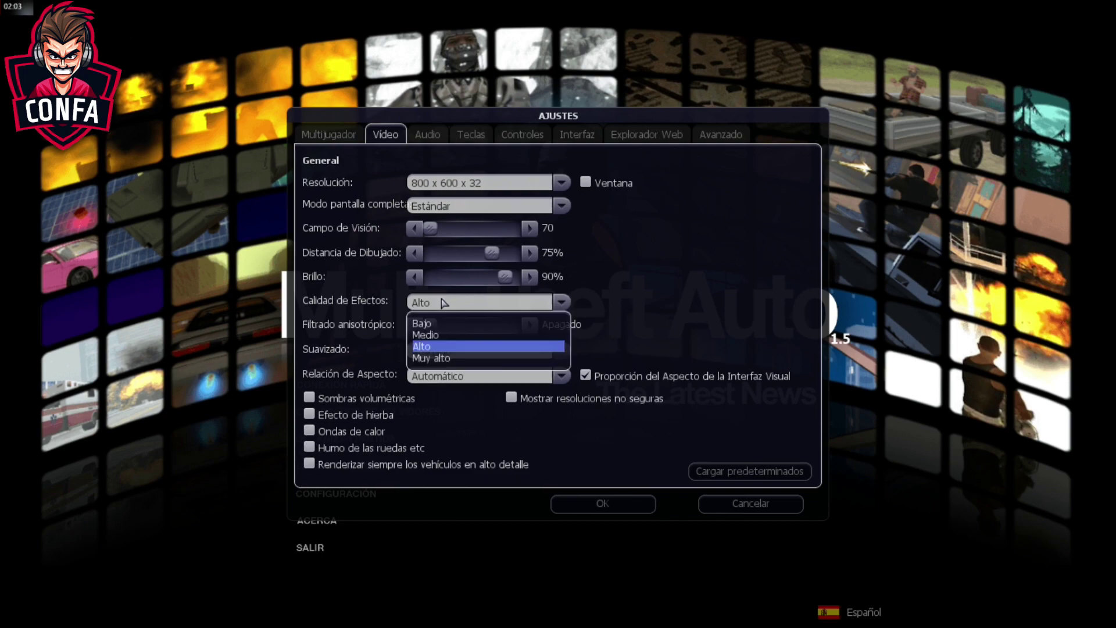
{"action": "left_click", "coordinate": [430, 324]}
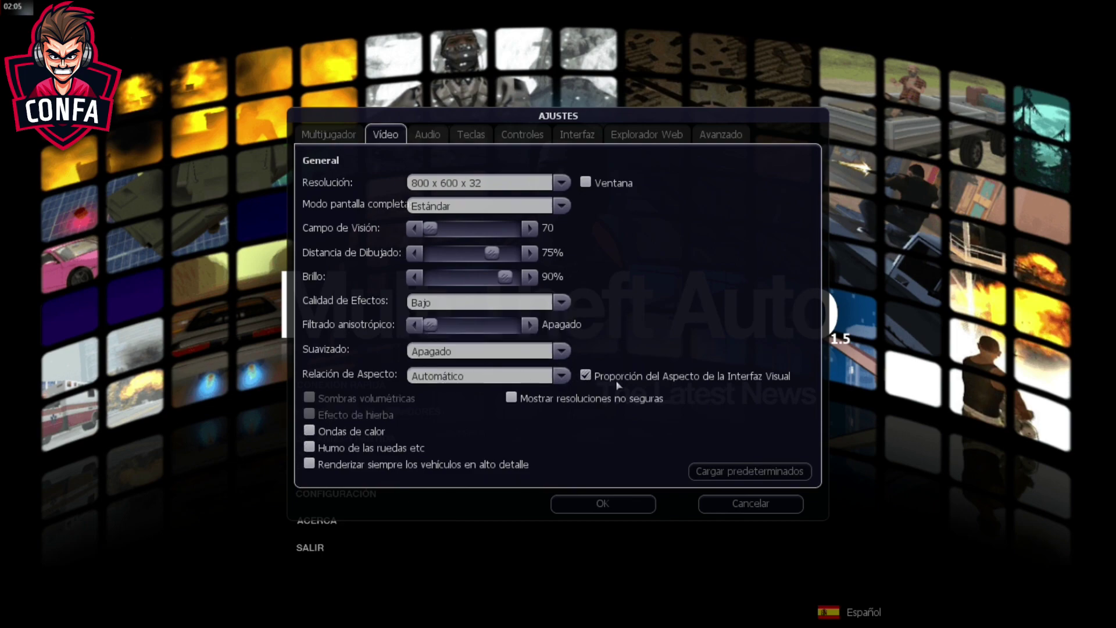